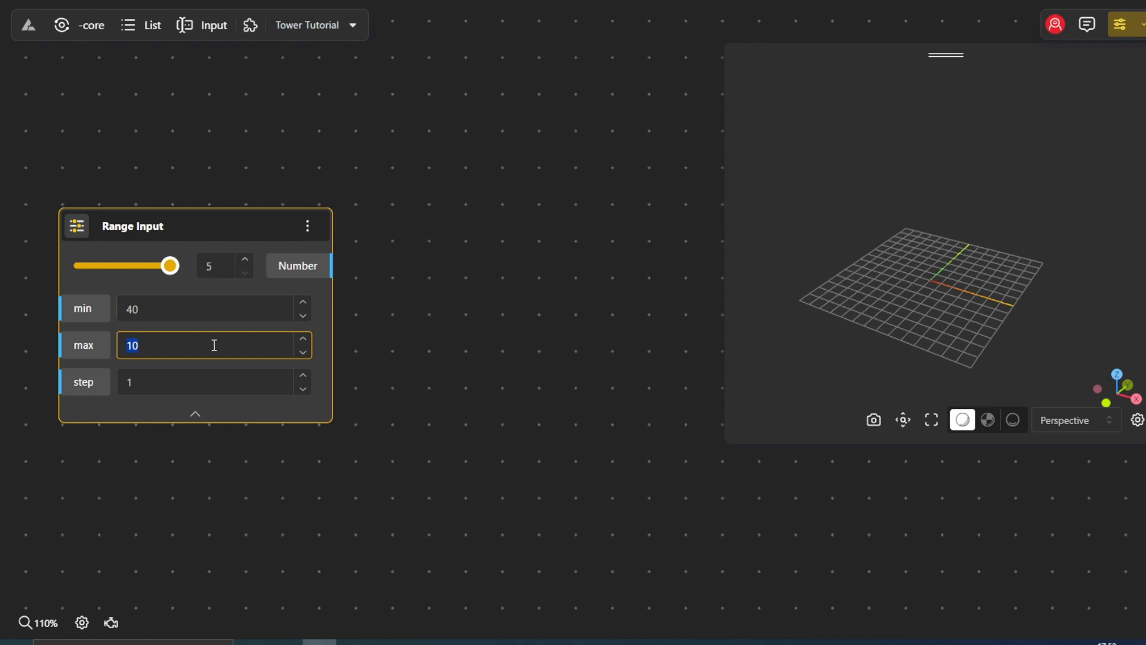
Step: Rename the range input node as Height and set its value to 50
left_click(195, 413)
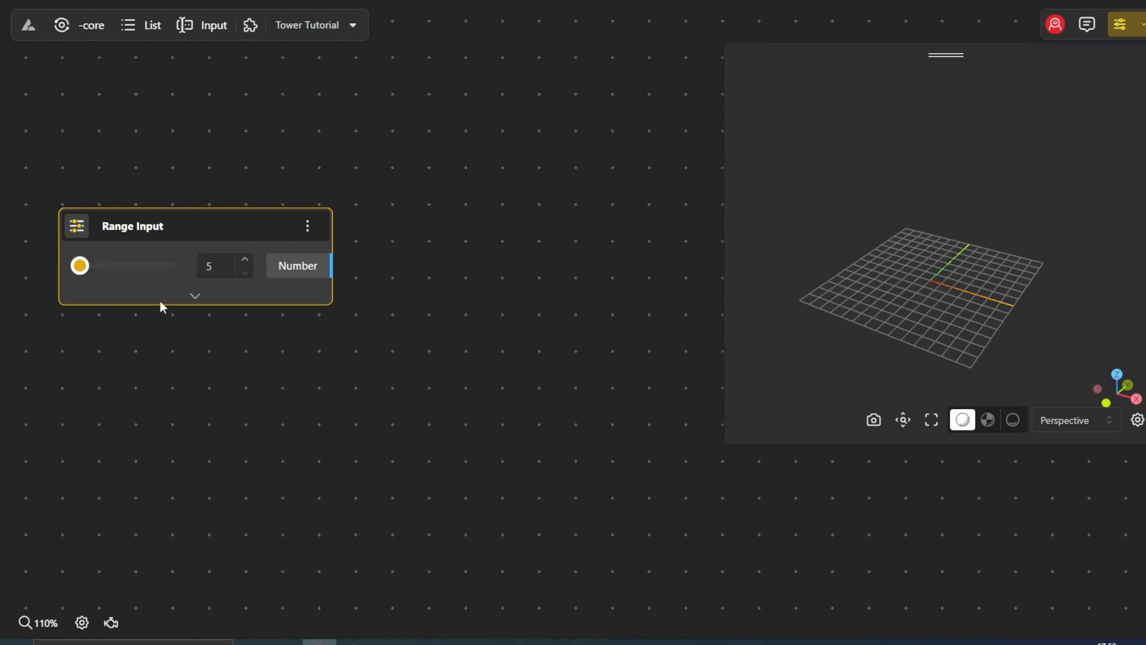
double_click(115, 226)
key("BackSpace")
type("Height")
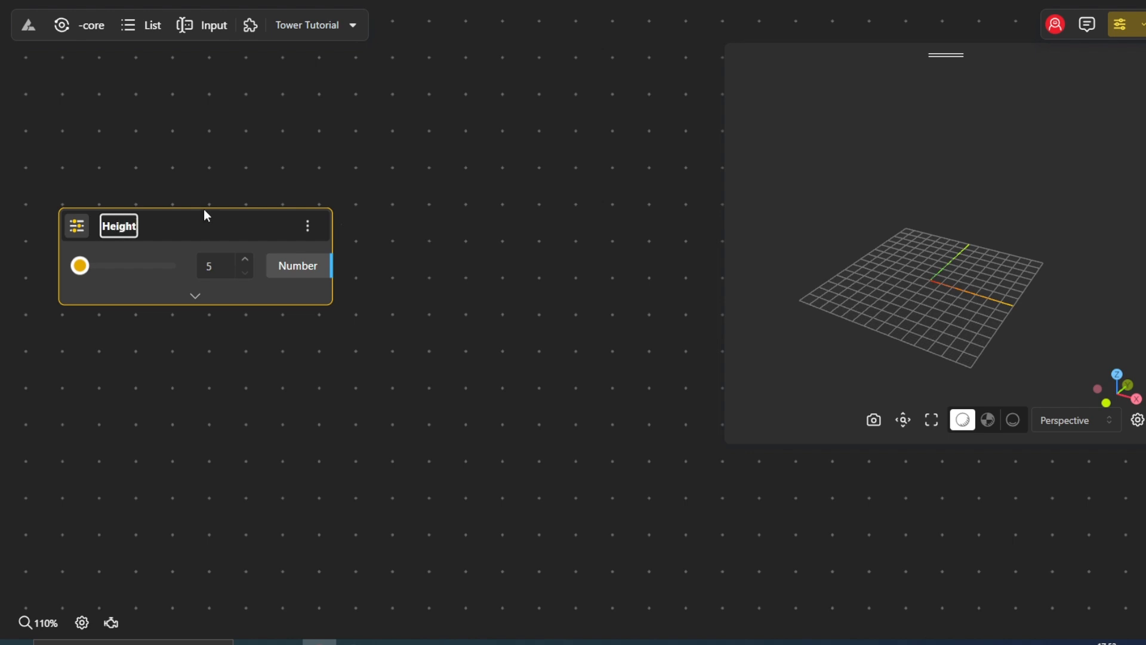
left_click(218, 263)
type("0")
Step: Add a Construct Point node beside Height and connect Height's number output to its Z input
left_click_drag(415, 380, 400, 375)
double_click(399, 376)
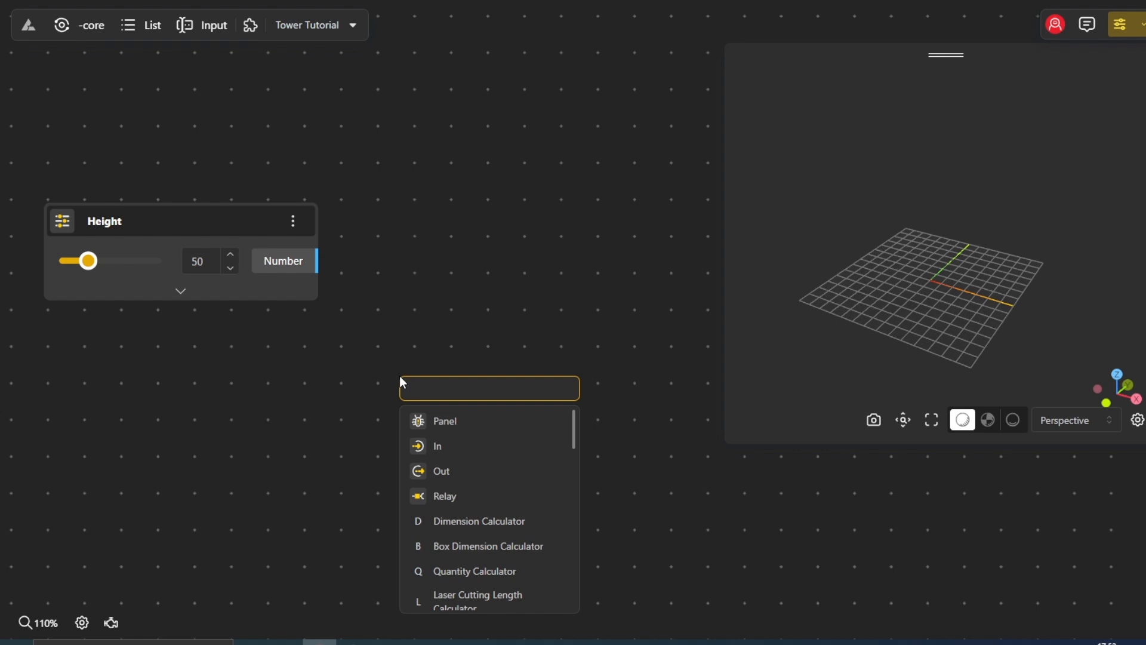
type("construct")
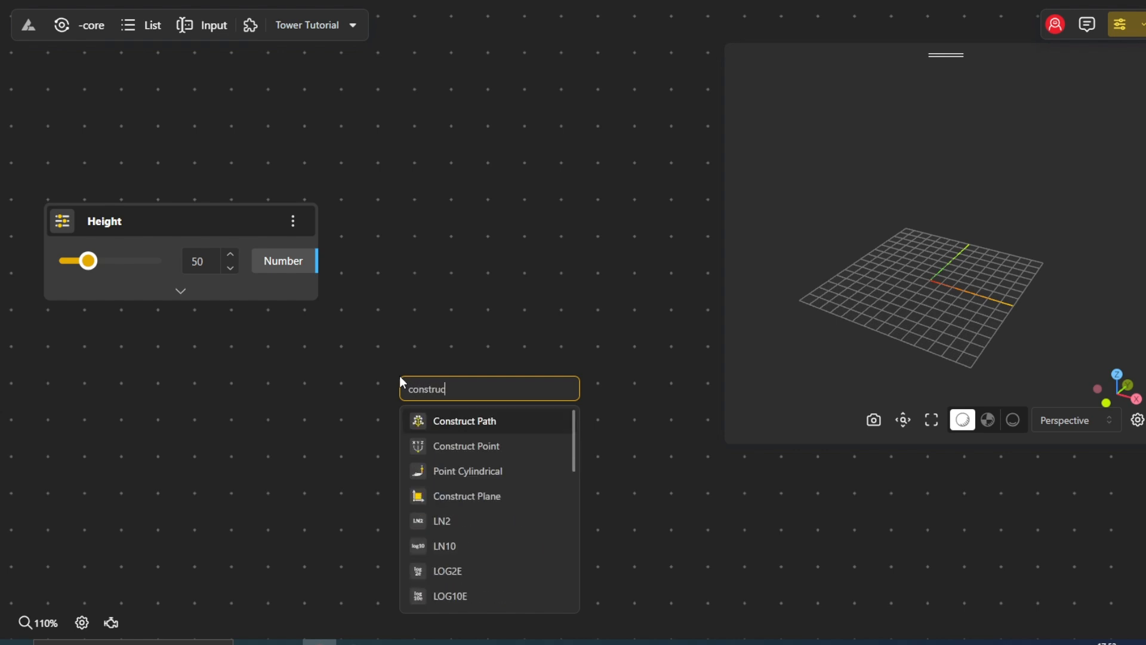
left_click(436, 452)
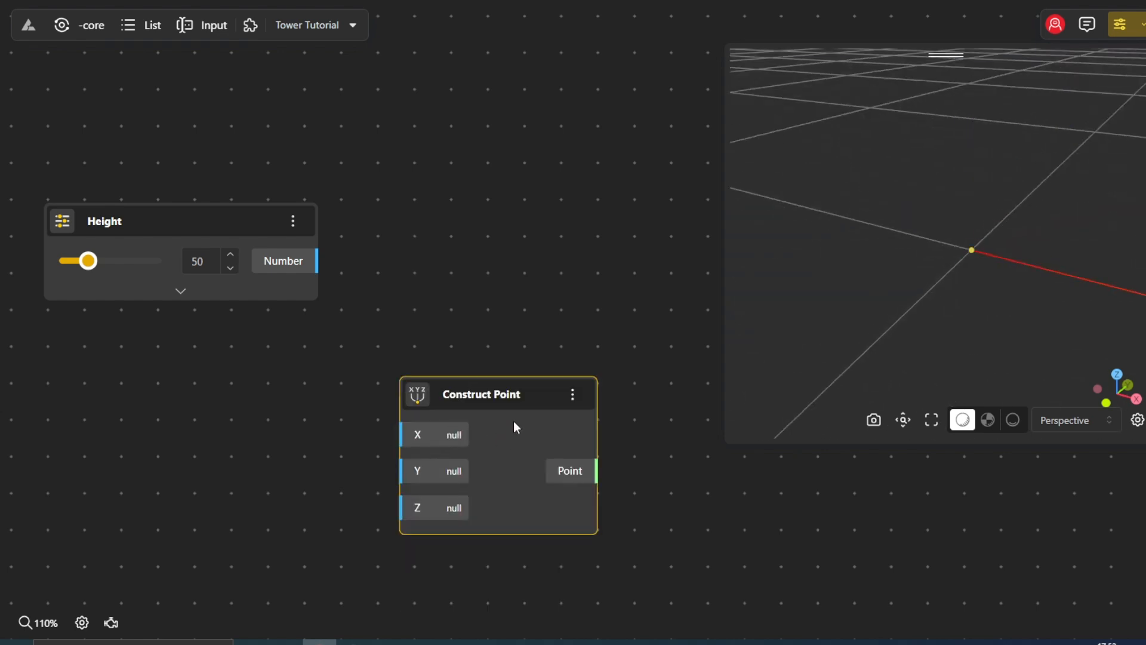
left_click_drag(511, 431, 542, 302)
scroll(1000, 276, "down", 5)
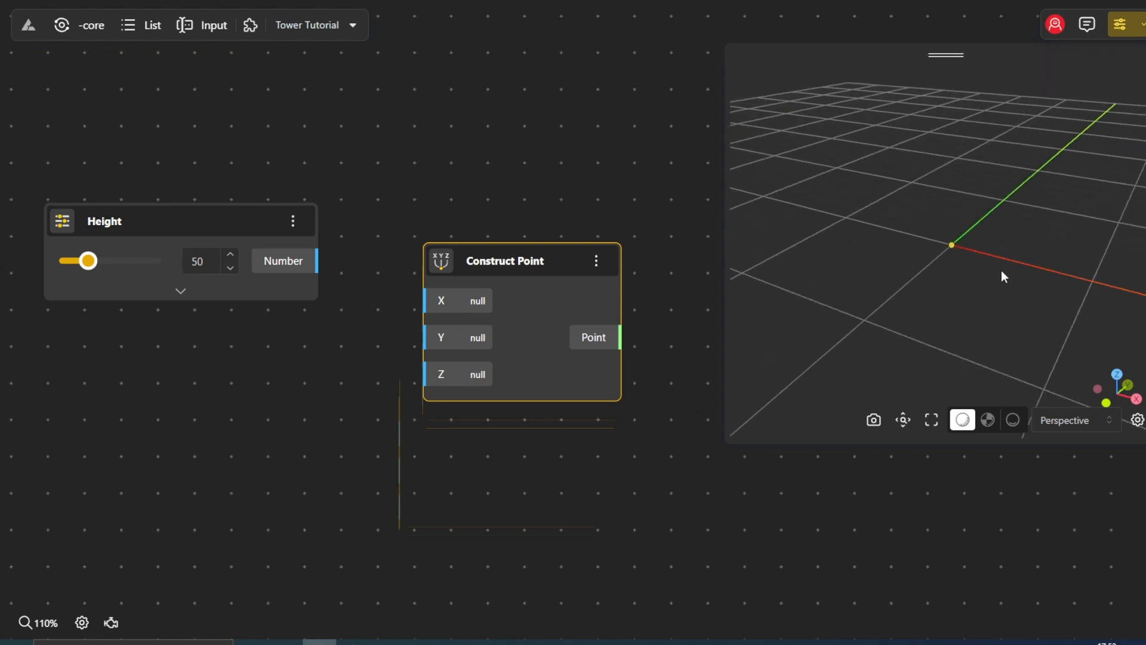
scroll(997, 269, "down", 4)
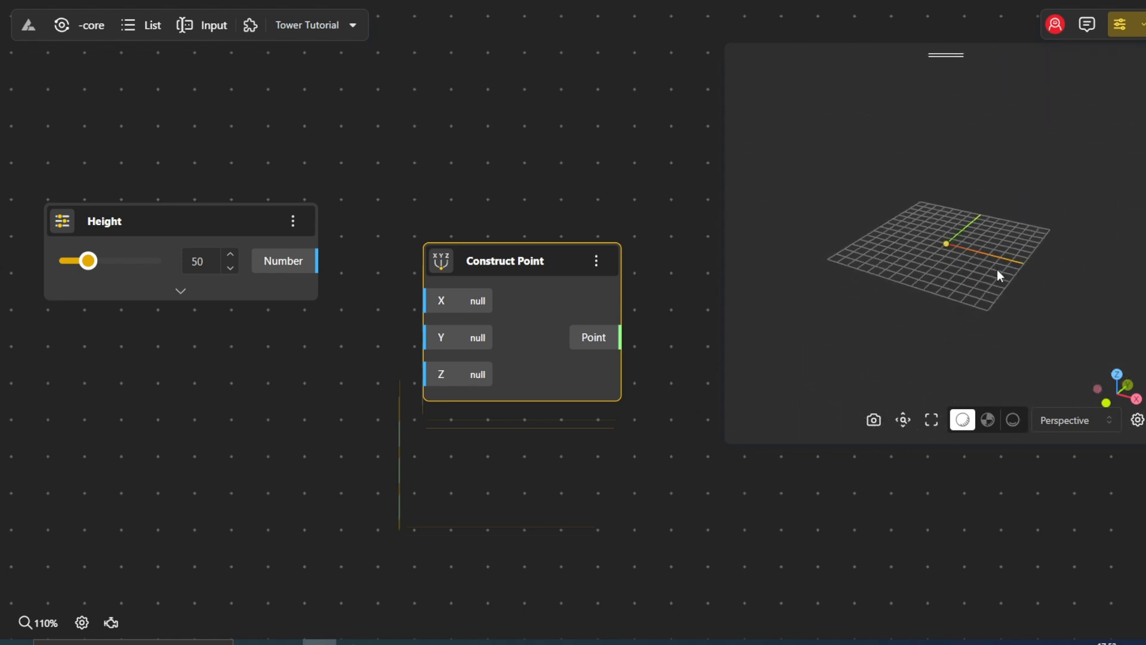
left_click_drag(555, 297, 542, 221)
left_click_drag(321, 258, 411, 298)
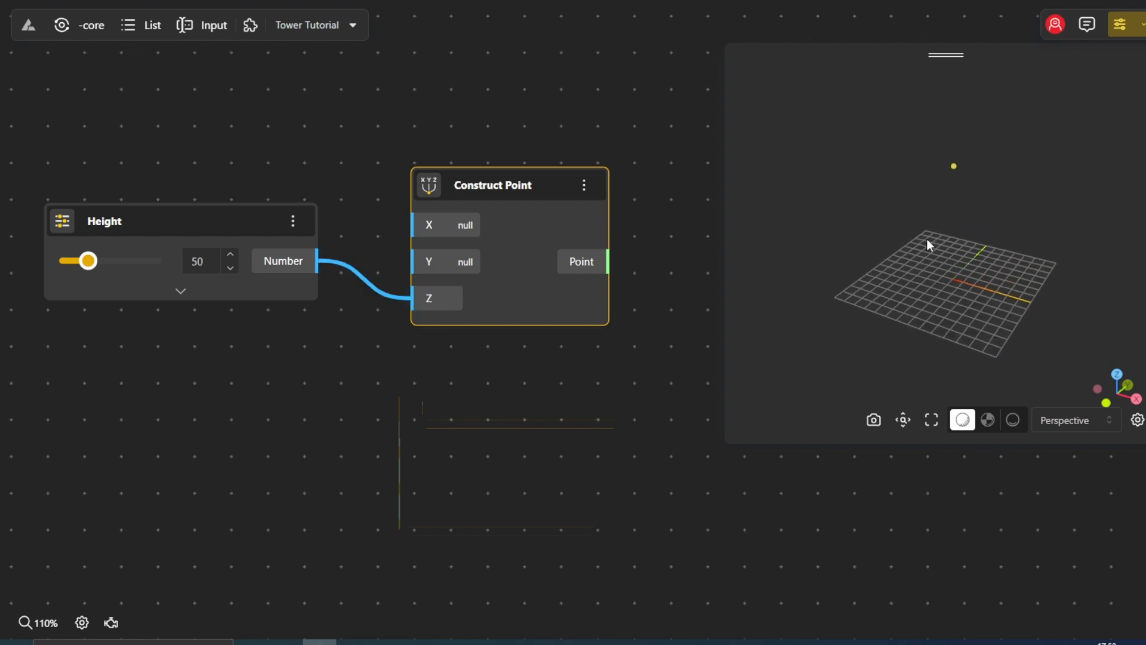
Step: Add two Circle nodes, one above the other, and connect the constructed point to the lower circle's origin
left_click(450, 384)
scroll(451, 384, "down", 2)
scroll(451, 380, "down", 1)
left_click_drag(451, 380, 369, 375)
double_click(523, 375)
type("circle")
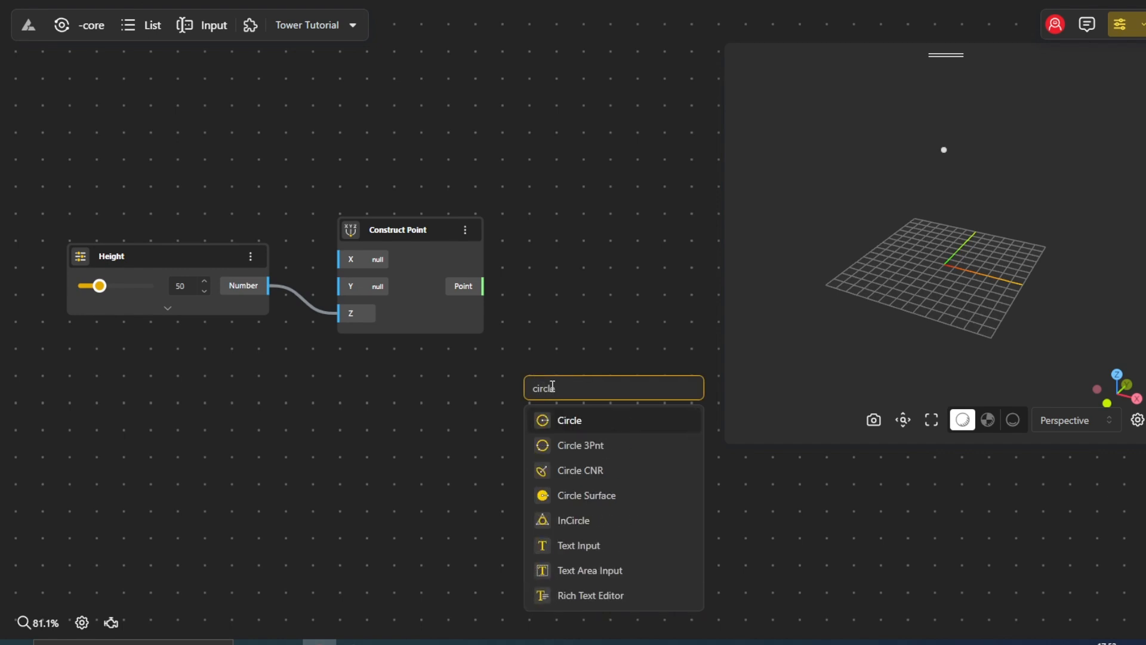
left_click(572, 420)
left_click_drag(589, 412, 604, 140)
left_click_drag(506, 364, 488, 455)
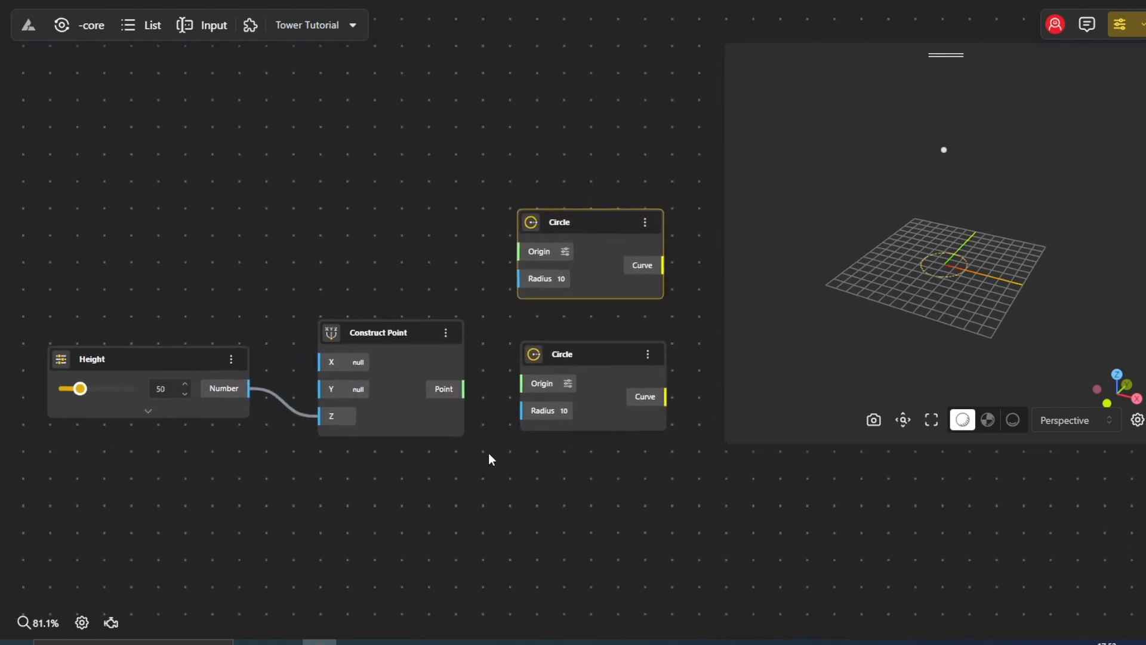
left_click_drag(464, 389, 540, 387)
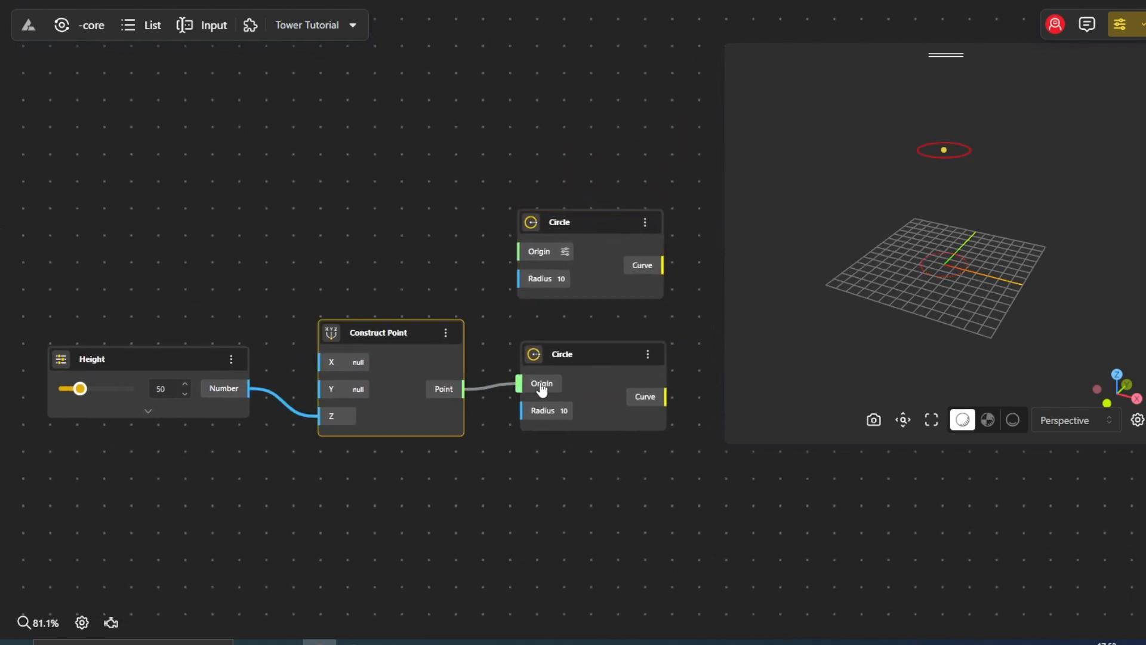
Step: Add a range input below the Construct Point node with value 15, minimum 15 and maximum 35
double_click(371, 488)
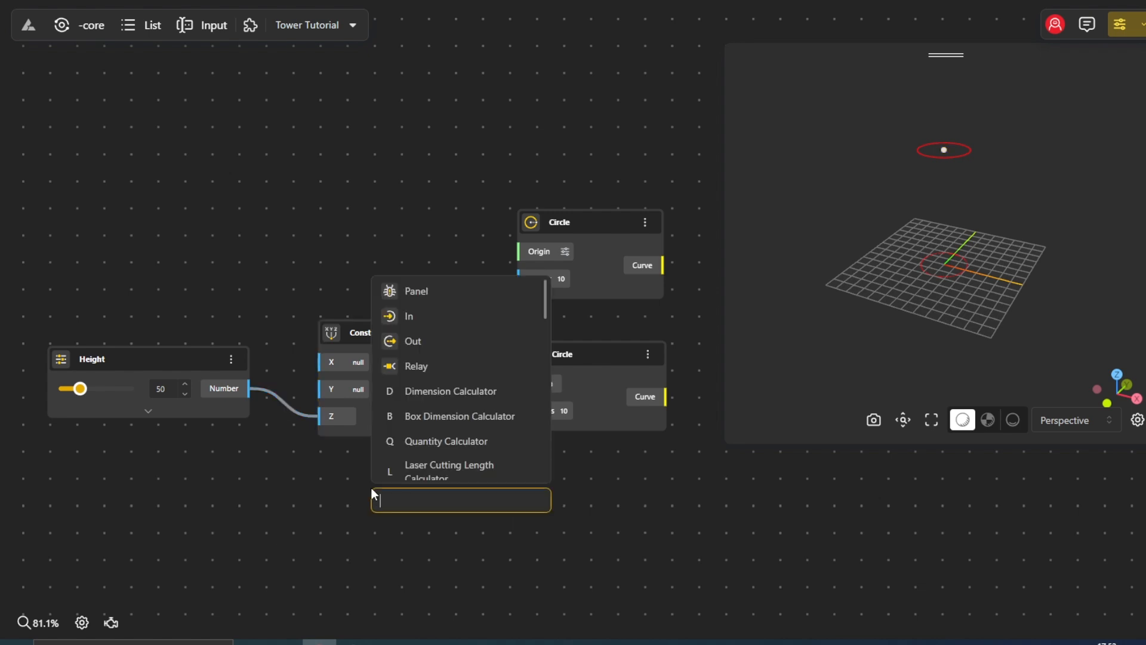
type("ra")
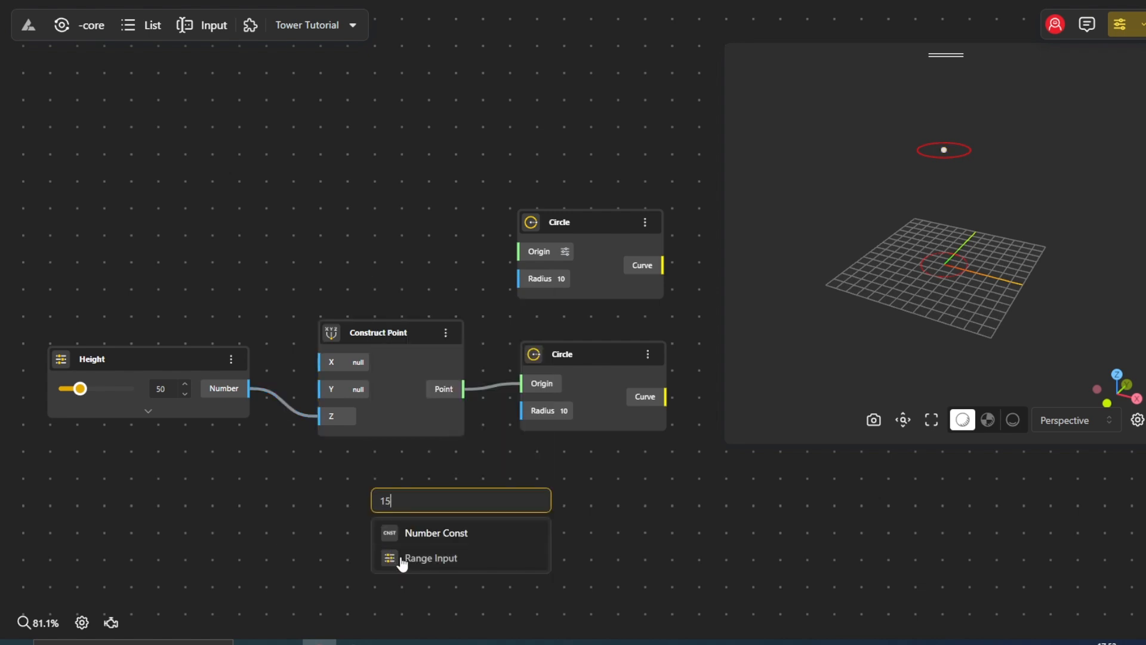
left_click(402, 557)
left_click_drag(455, 511, 388, 497)
left_click(406, 540)
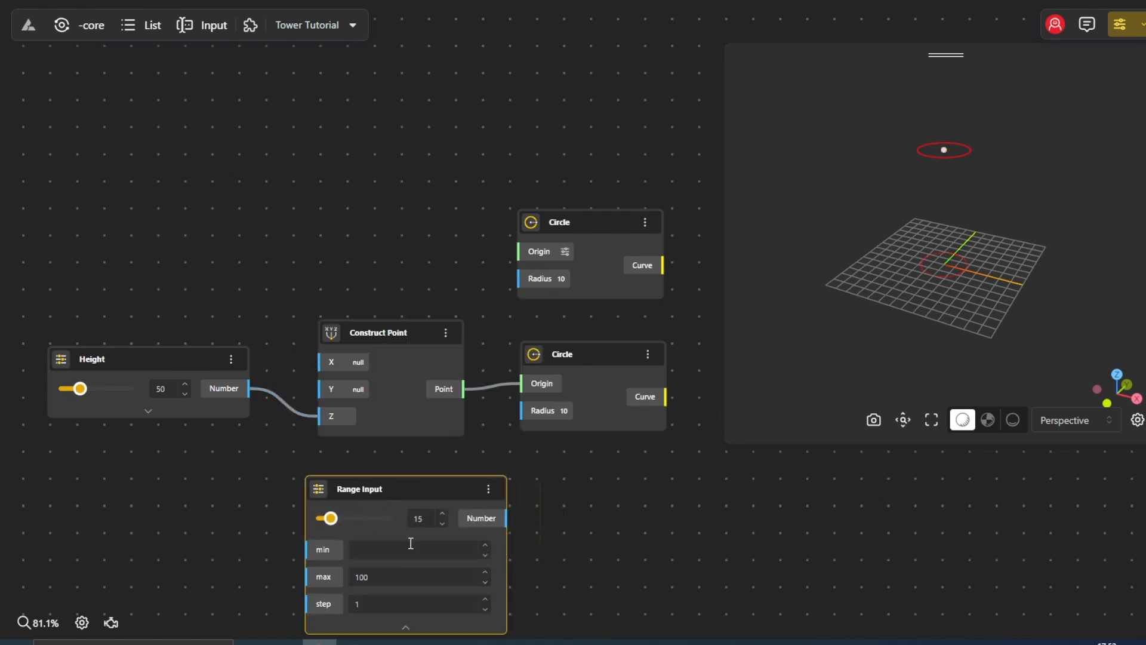
left_click(407, 549)
type("15")
left_click(407, 571)
type("35")
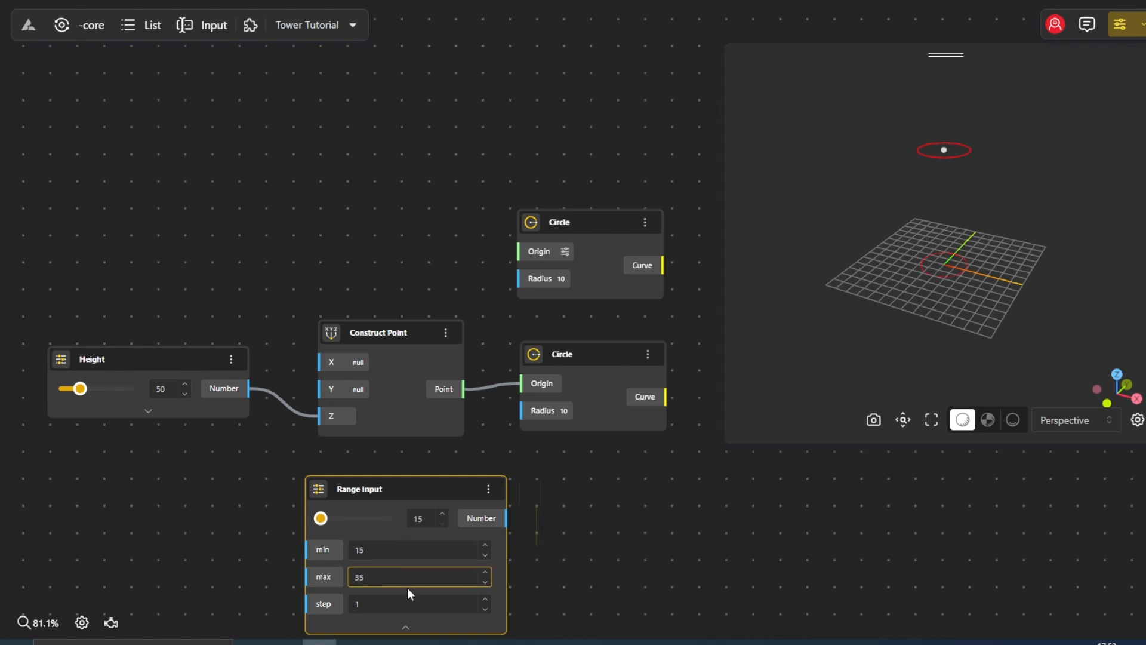
Step: Duplicate the new range input, placing the copy above the Construct Point node, and name the copy Radius 1
left_click(406, 627)
left_click_drag(414, 491, 394, 200, "alt")
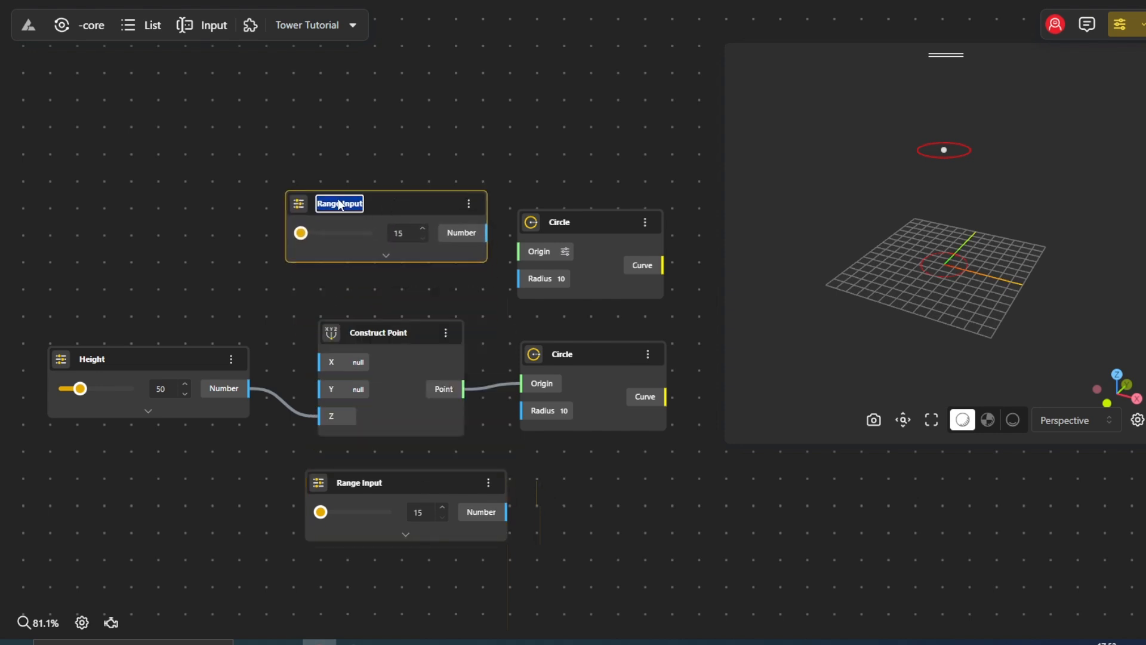
type("Radius 1")
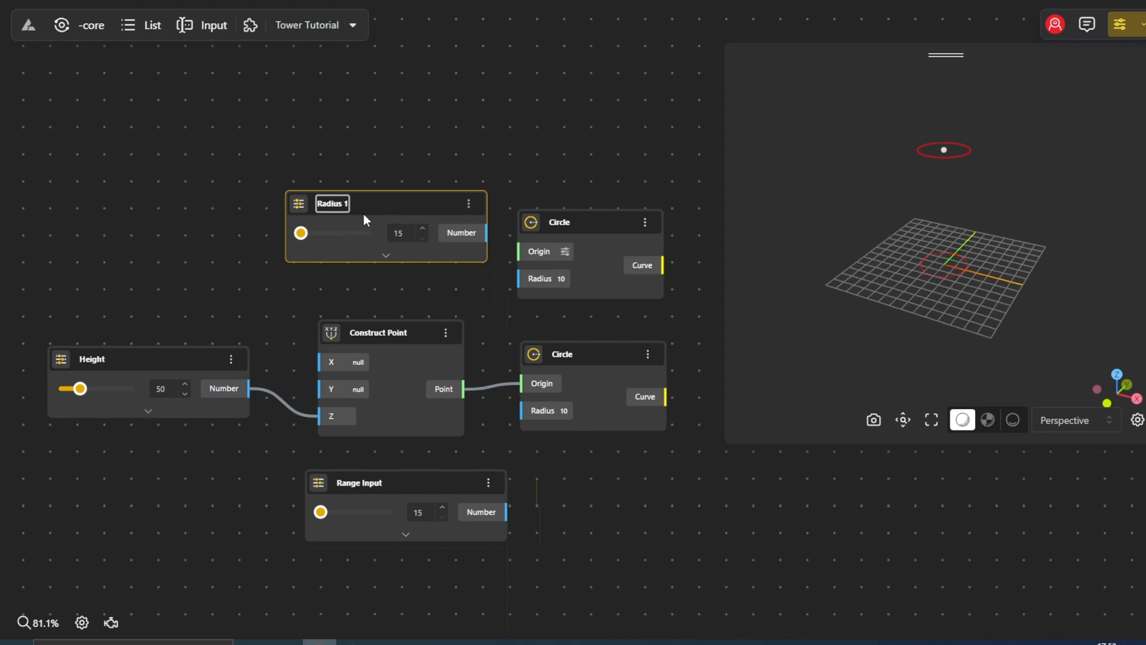
Step: Set Radius 1 to 22 and connect it to the upper circle's radius
left_click(405, 235)
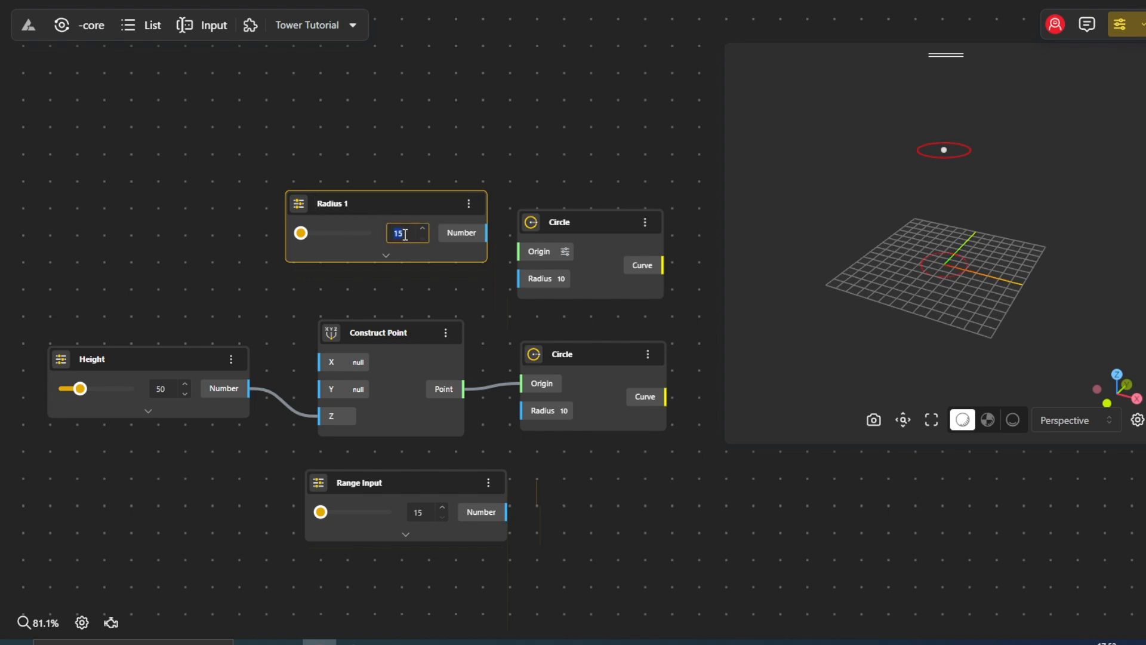
left_click_drag(302, 234, 324, 236)
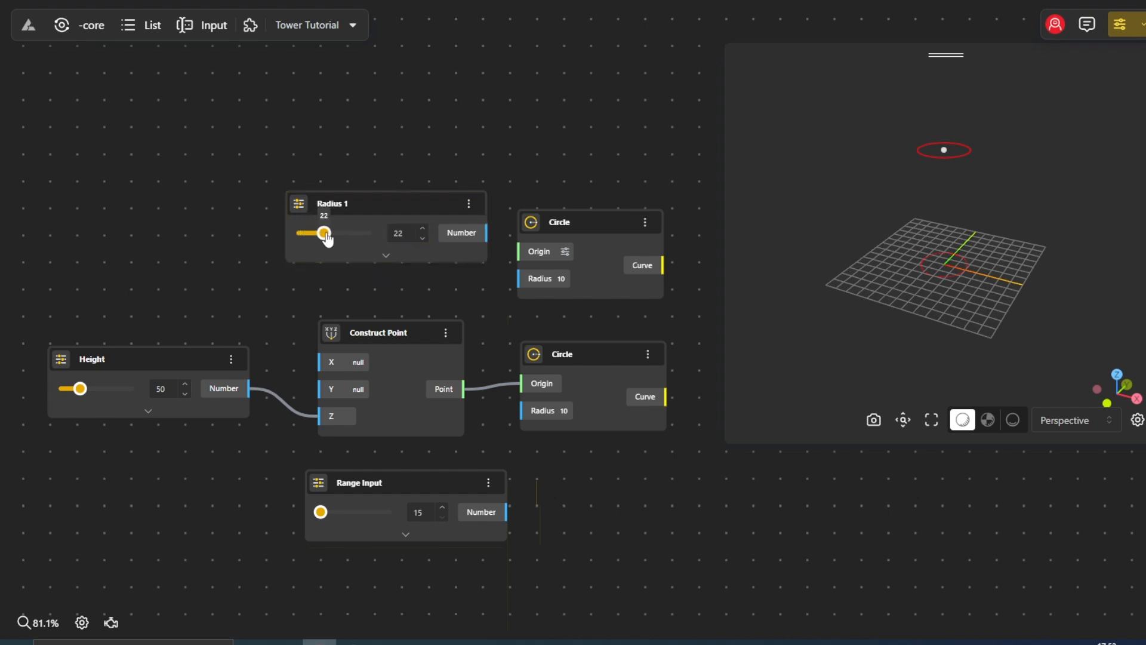
left_click_drag(531, 286, 531, 285)
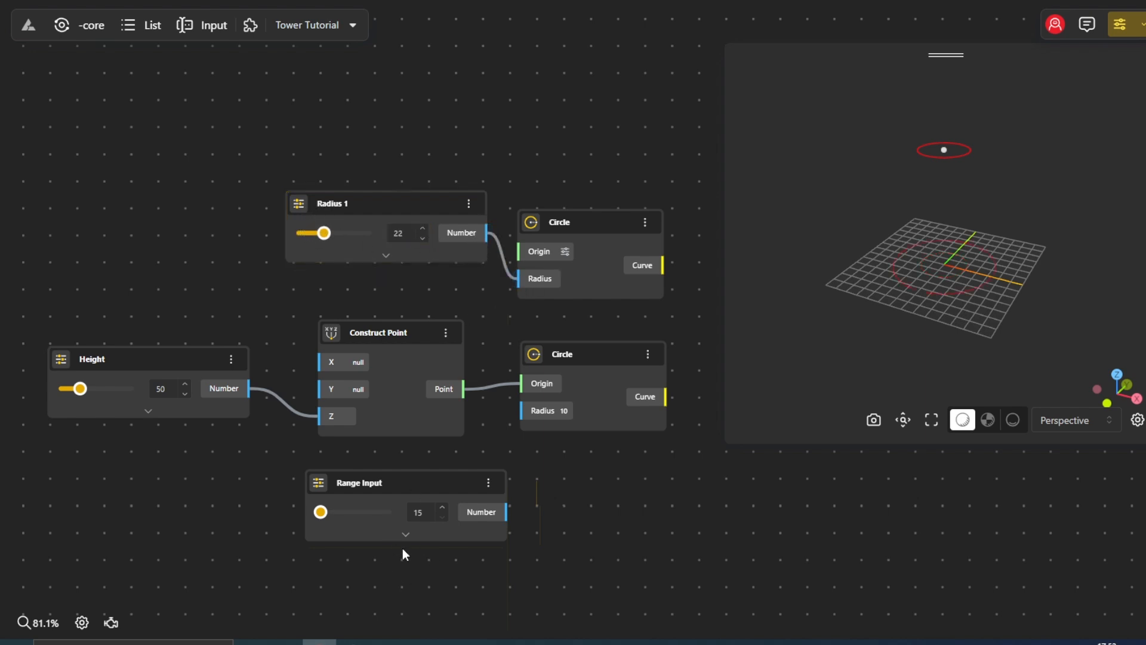
Step: Rename the remaining range input as Radius 2 and connect it to the lower circle's radius
double_click(365, 481)
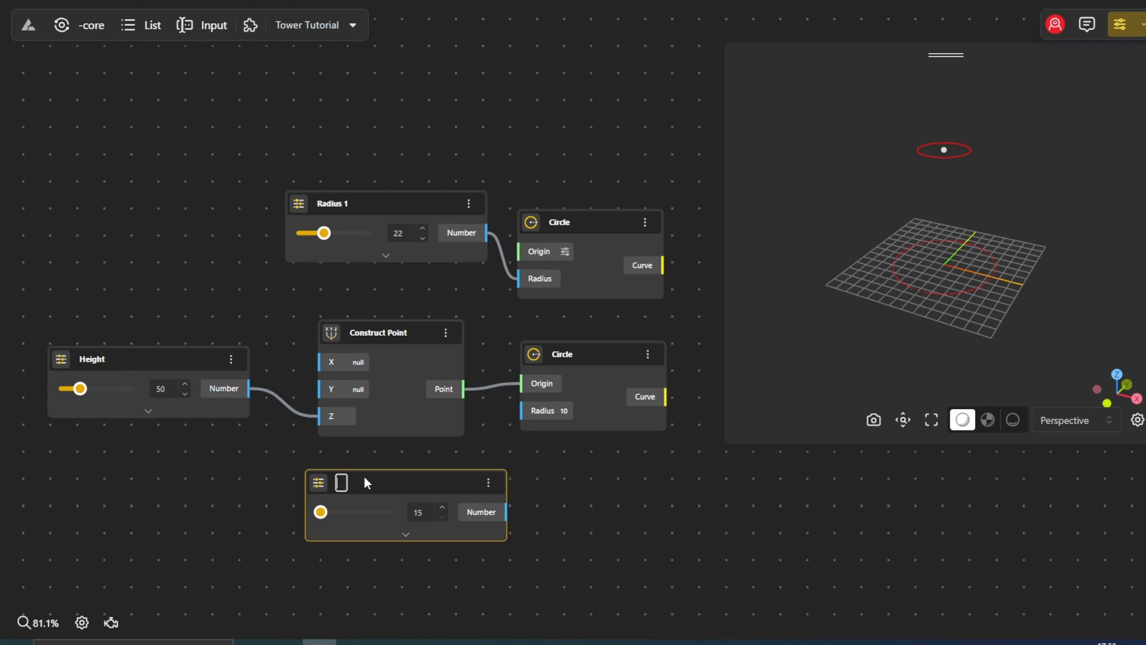
type("Radius 2")
left_click_drag(494, 517, 520, 411)
left_click(561, 481)
Step: Nudge the lower Circle node and hide the Construct Point node's preview
left_click_drag(627, 499, 397, 498)
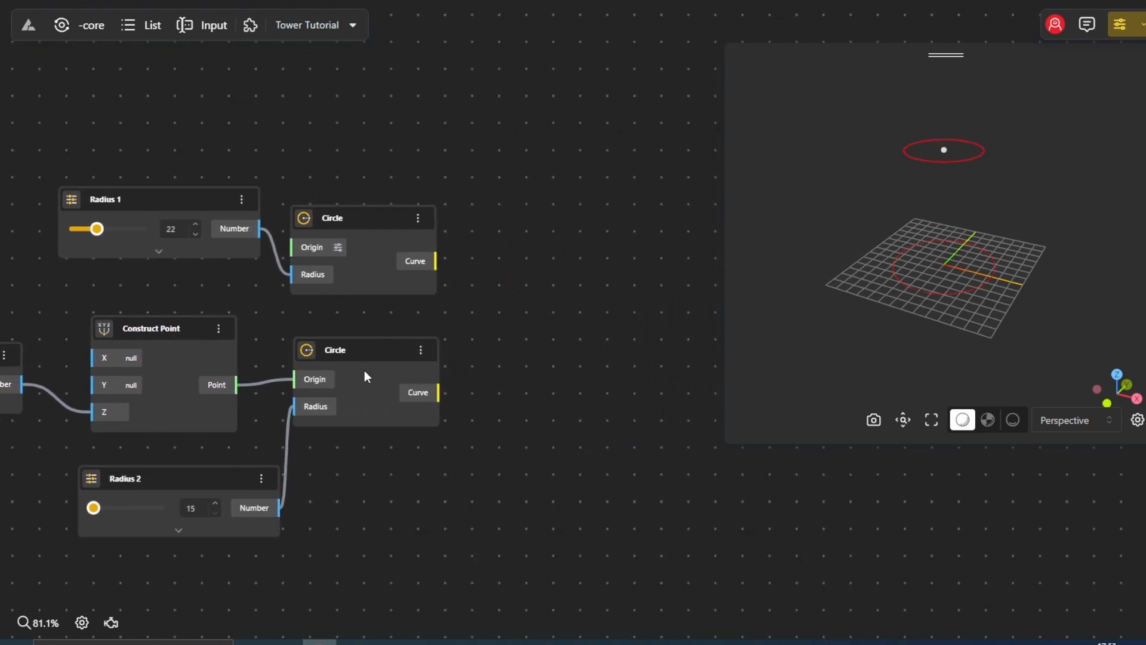
left_click_drag(364, 377, 357, 380)
right_click(198, 363)
left_click(216, 371)
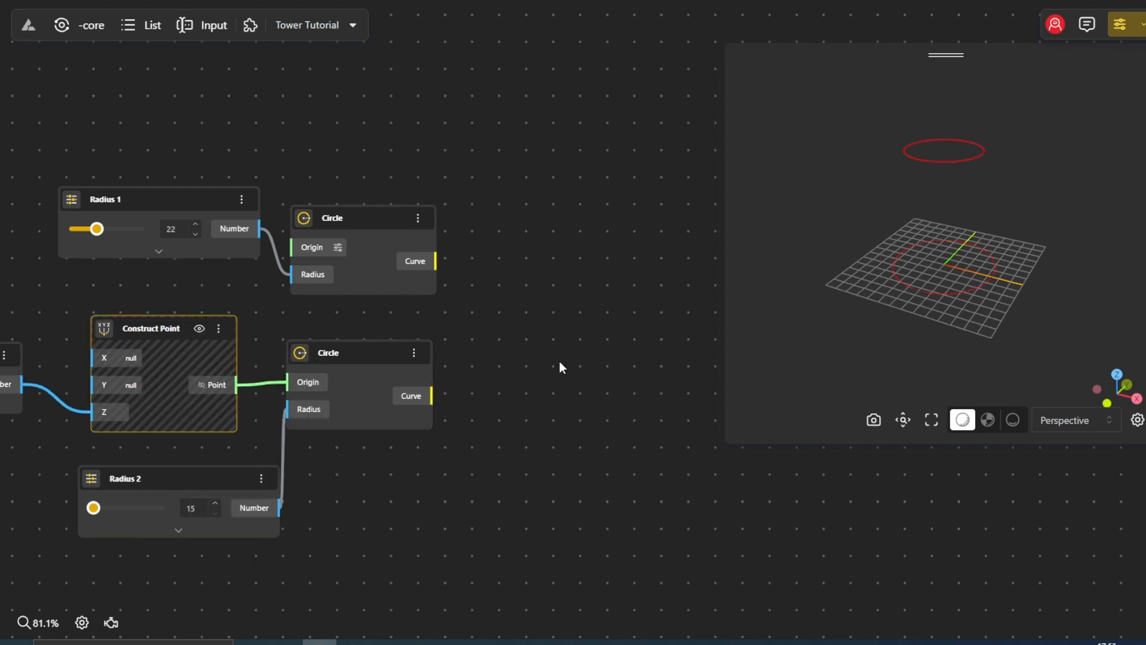
Step: Add two Divide By Count nodes and connect each circle's curve to its own divide node
left_click_drag(546, 361, 510, 379)
double_click(510, 380)
type("divide")
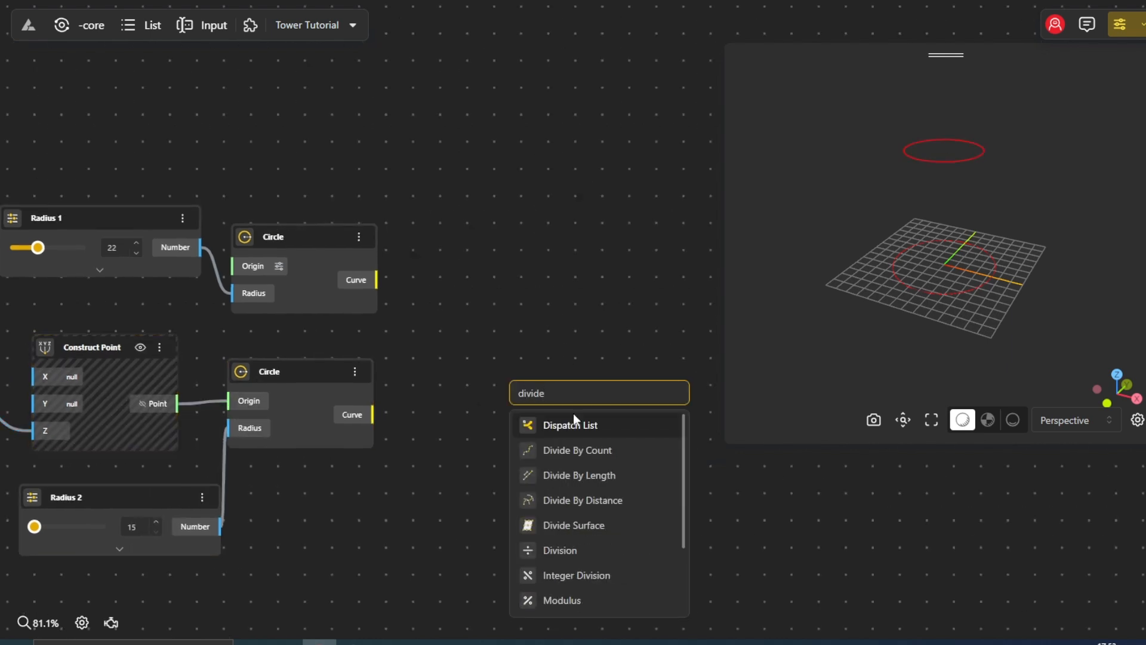
left_click(575, 451)
left_click_drag(574, 430, 539, 434)
left_click_drag(285, 408, 288, 418)
left_click_drag(359, 286, 498, 254)
left_click_drag(358, 425, 497, 439)
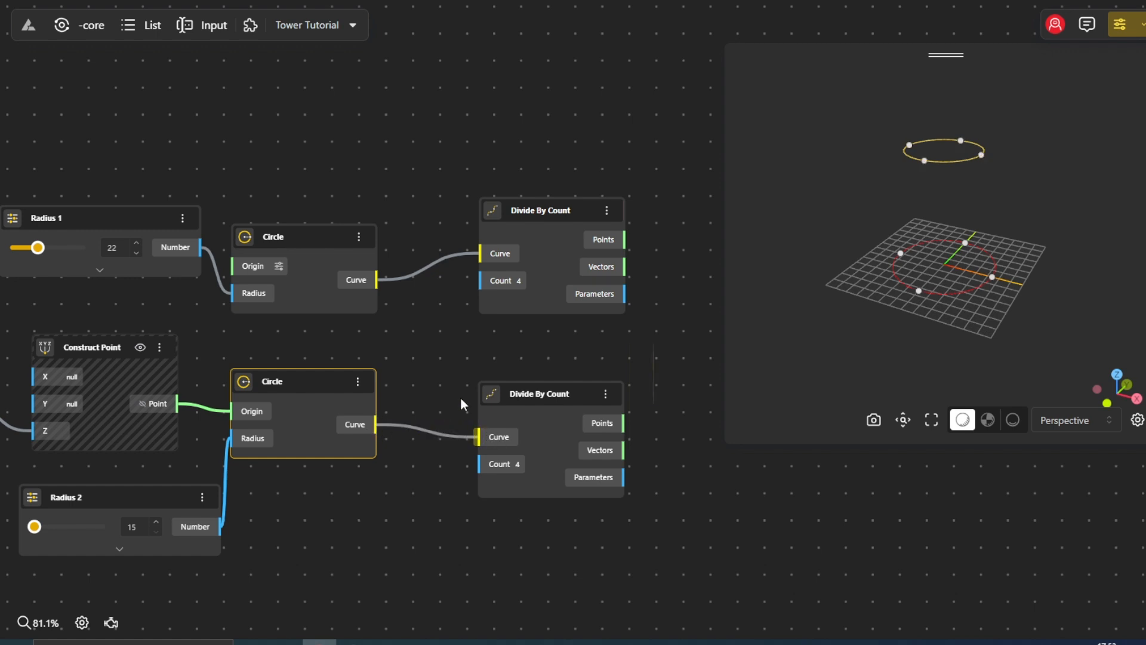
Step: Add a range input above the upper Circle node with value 15, minimum 15 and maximum 25
double_click(335, 189)
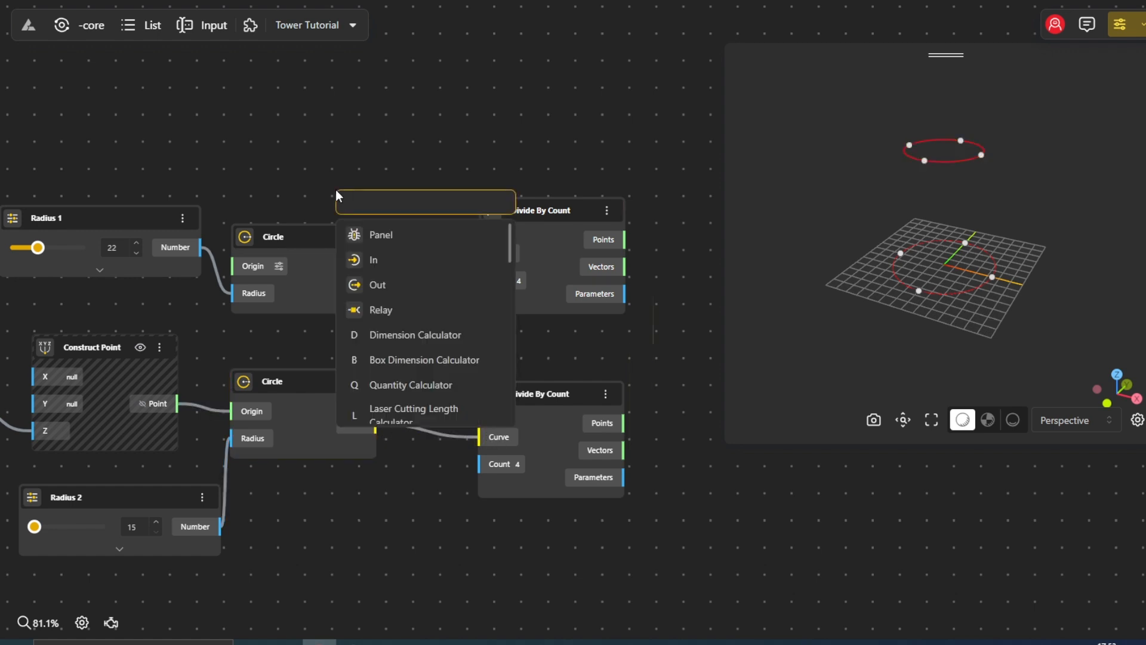
type("ra")
left_click(359, 258)
left_click_drag(390, 197, 298, 135)
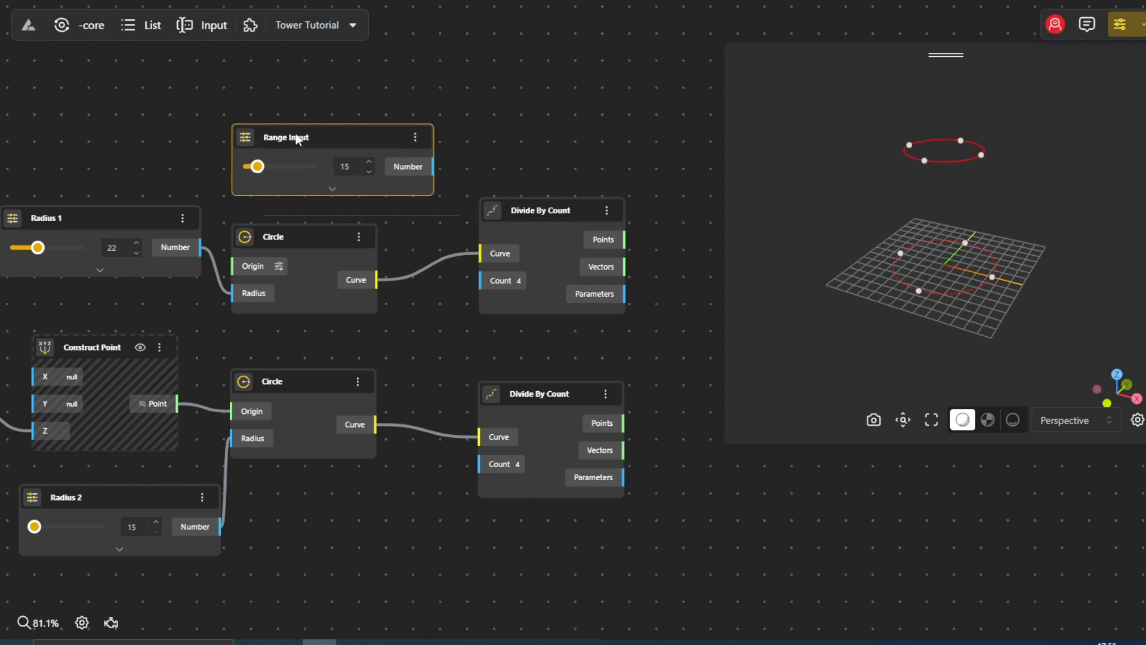
left_click(316, 175)
left_click(318, 188)
type("15")
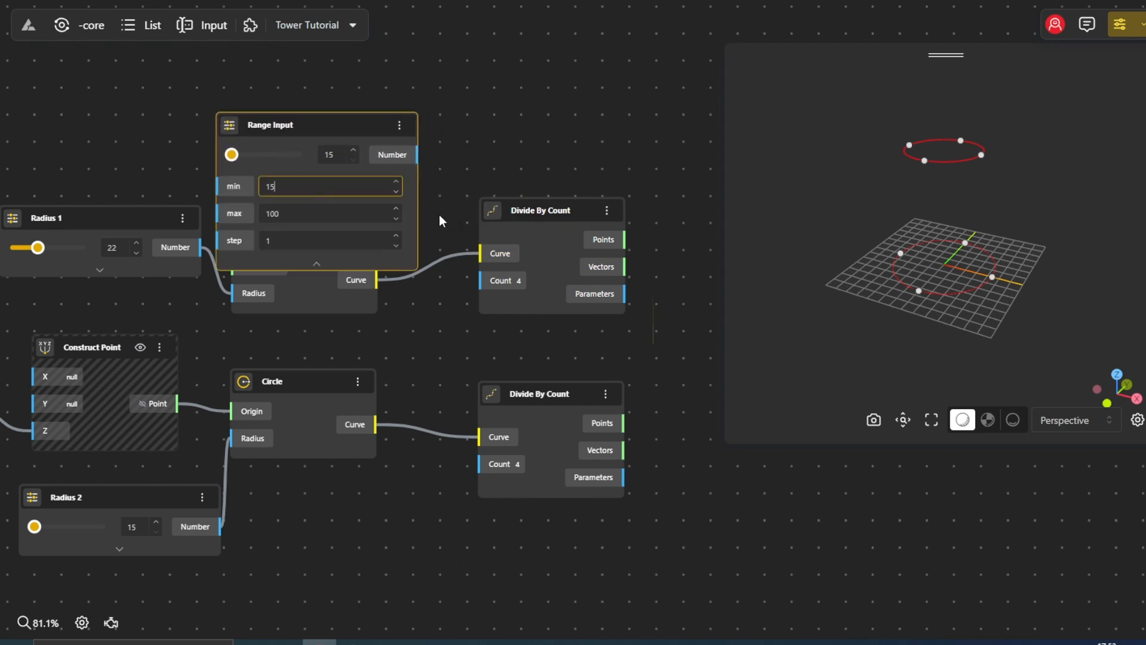
key("Tab")
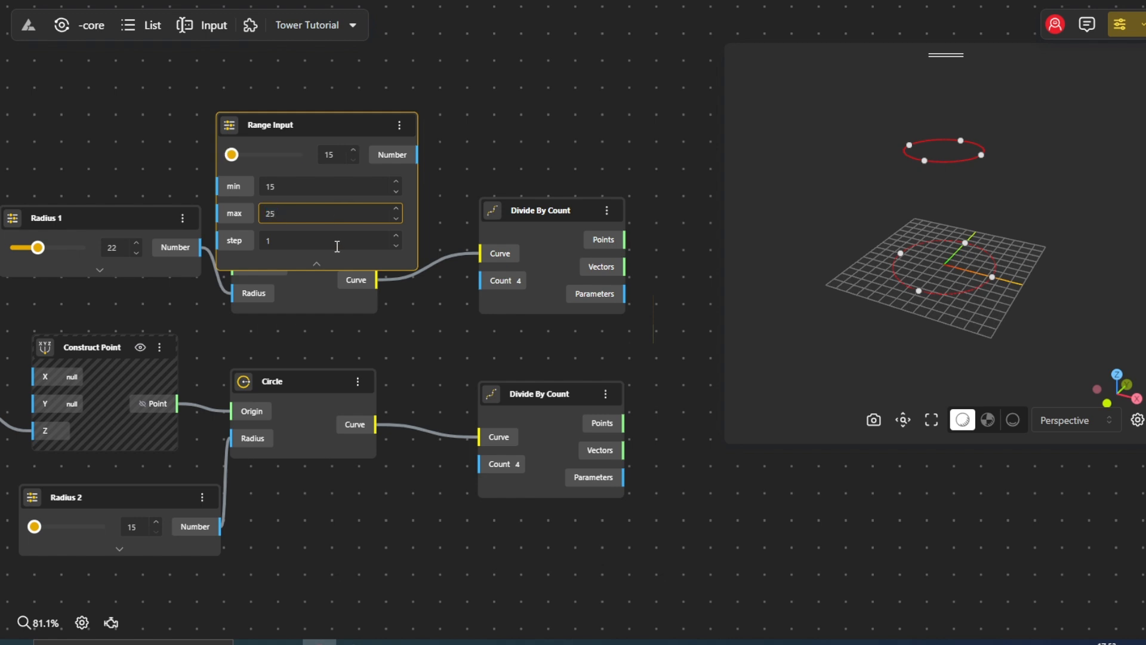
left_click(317, 264)
Step: Rename the range input above the upper circle as Count
double_click(265, 125)
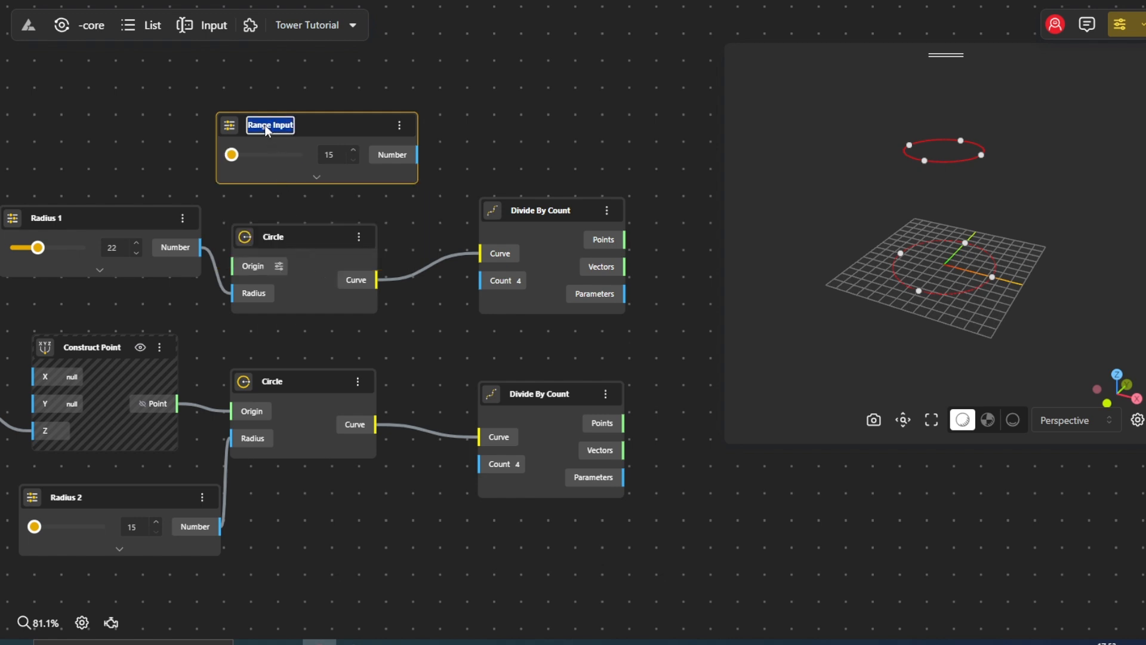
type("Count")
left_click(335, 95)
Step: Connect the Count slider to the count inputs of both Divide By Count nodes and set it to 18
left_click_drag(418, 155, 481, 281)
left_click_drag(418, 155, 478, 473)
left_click_drag(230, 157, 253, 164)
Step: Add two Shift List nodes and connect each Divide By Count node's points to its own Shift List's list input
left_click_drag(565, 165, 331, 154)
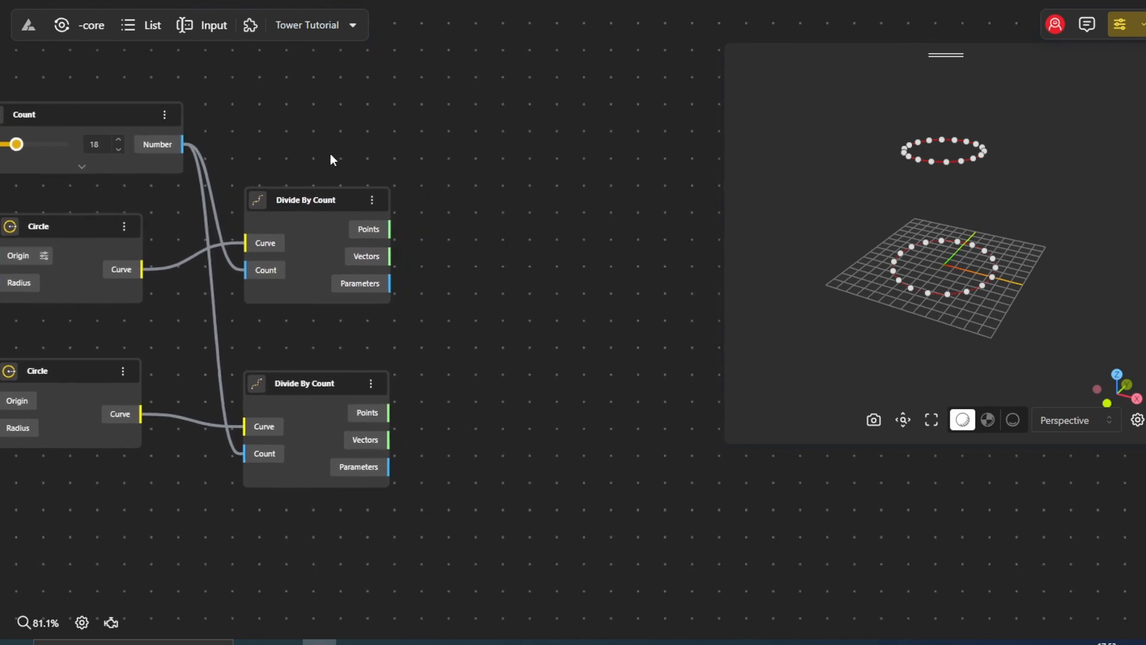
double_click(467, 308)
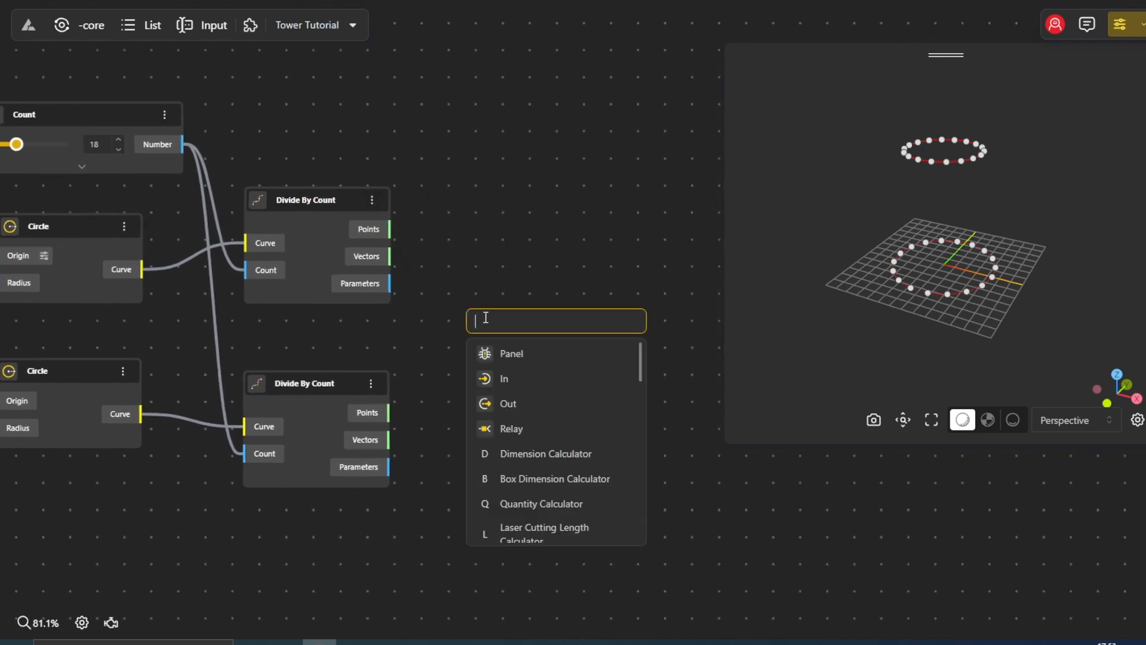
type("shift")
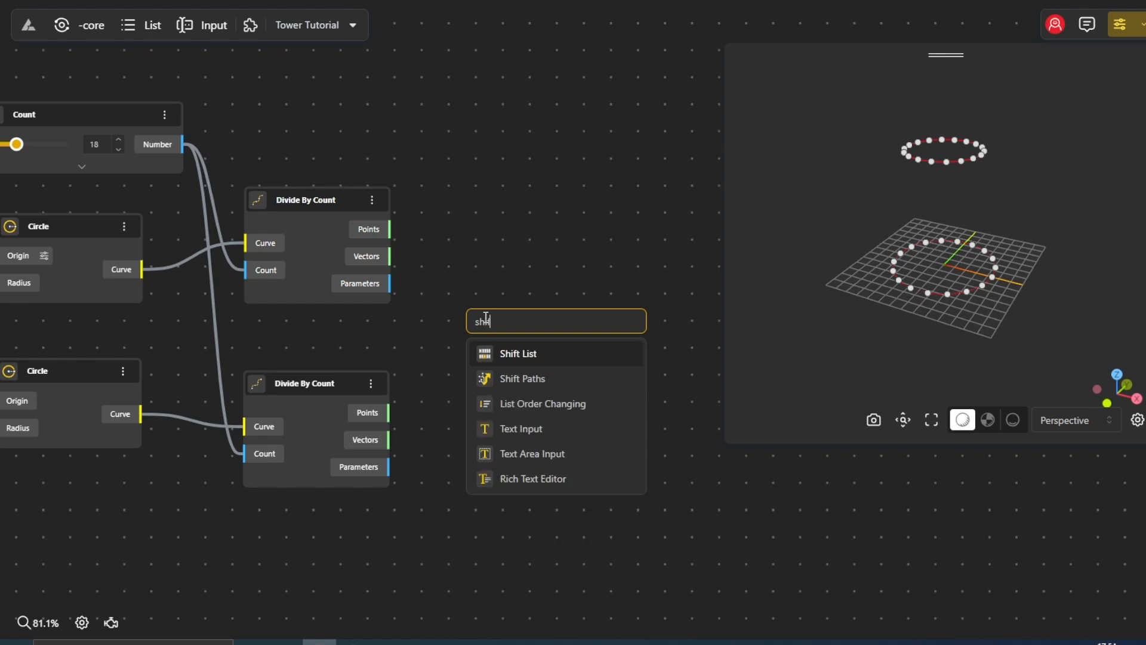
left_click(501, 351)
left_click_drag(532, 343, 540, 403)
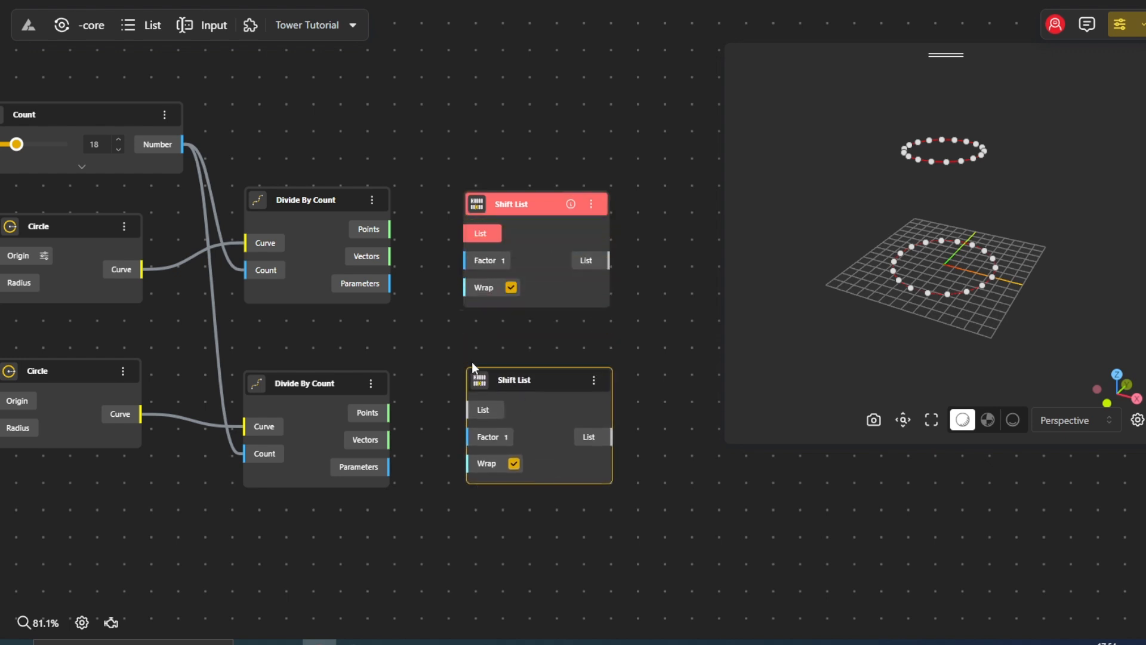
left_click_drag(389, 229, 467, 246)
left_click_drag(389, 412, 469, 410)
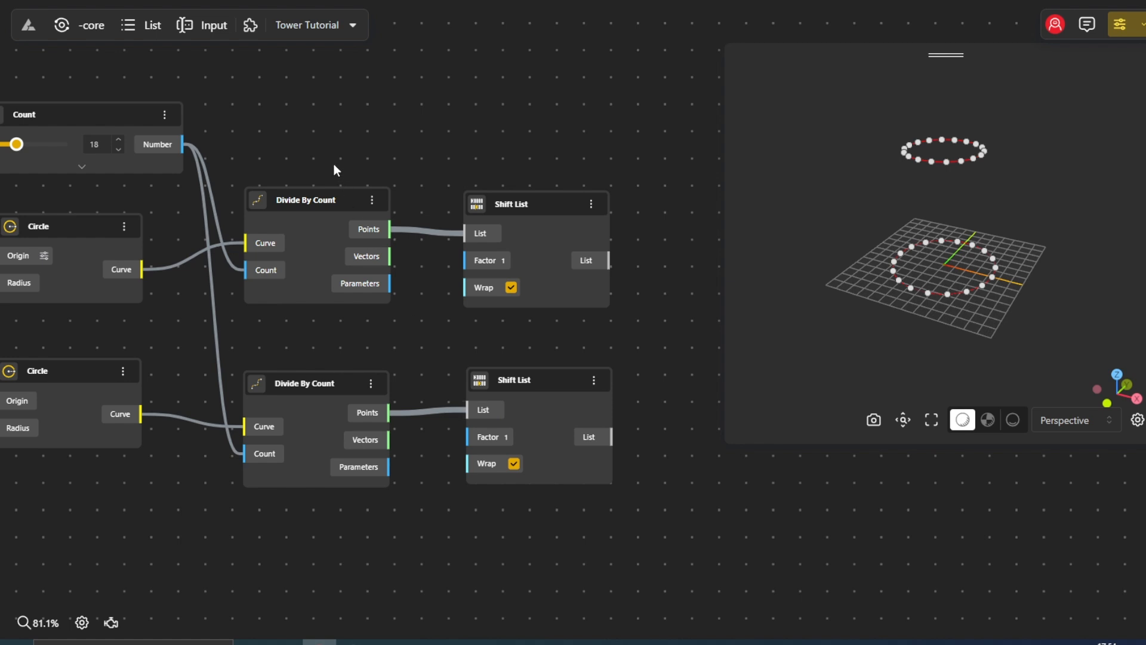
Step: Add a range input with value 0 above the upper Divide By Count node
double_click(334, 168)
type("0")
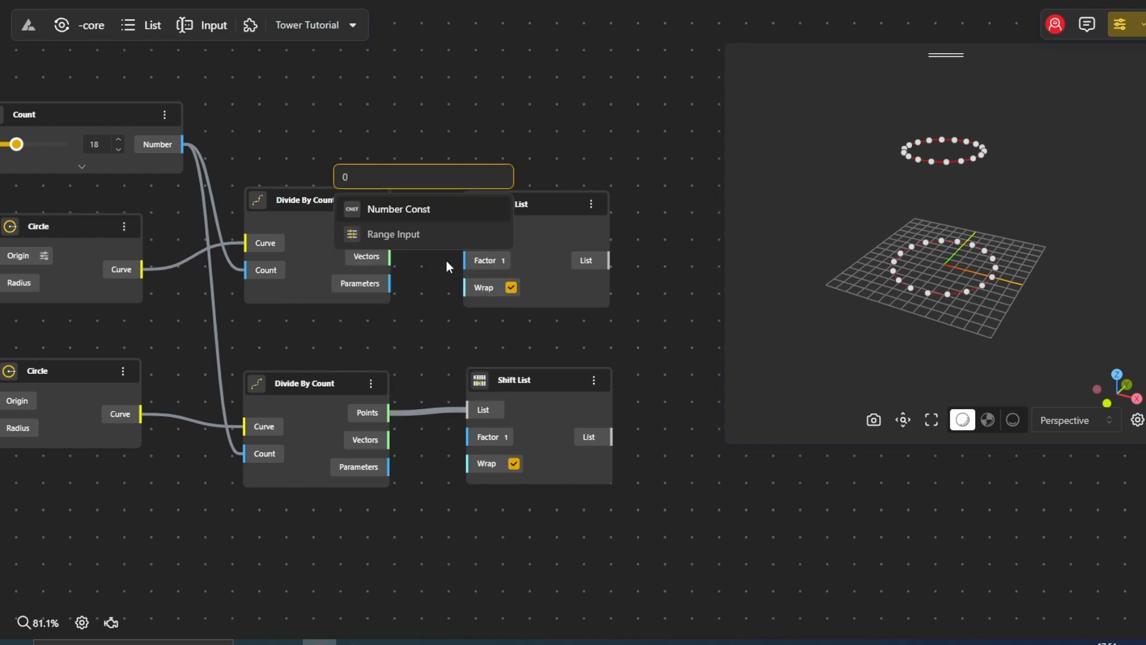
left_click(435, 241)
left_click_drag(406, 182, 364, 99)
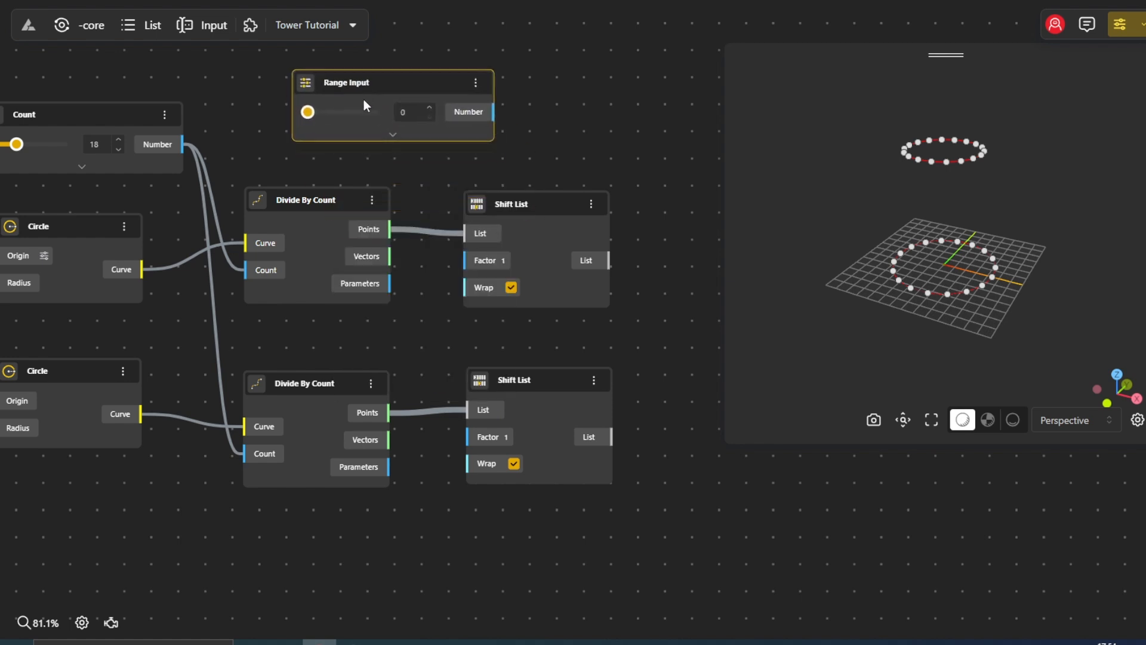
Step: Set the new range input's minimum to 0, adjust its maximum, and rename it Shift 1
left_click(395, 139)
left_click(386, 145)
type("0")
left_click(383, 168)
type("0")
left_click(392, 222)
left_click(548, 129)
Step: Duplicate the Shift 1 slider below the lower Divide By Count node and name the copy Shift 2
left_click_drag(364, 81, 326, 556, "alt")
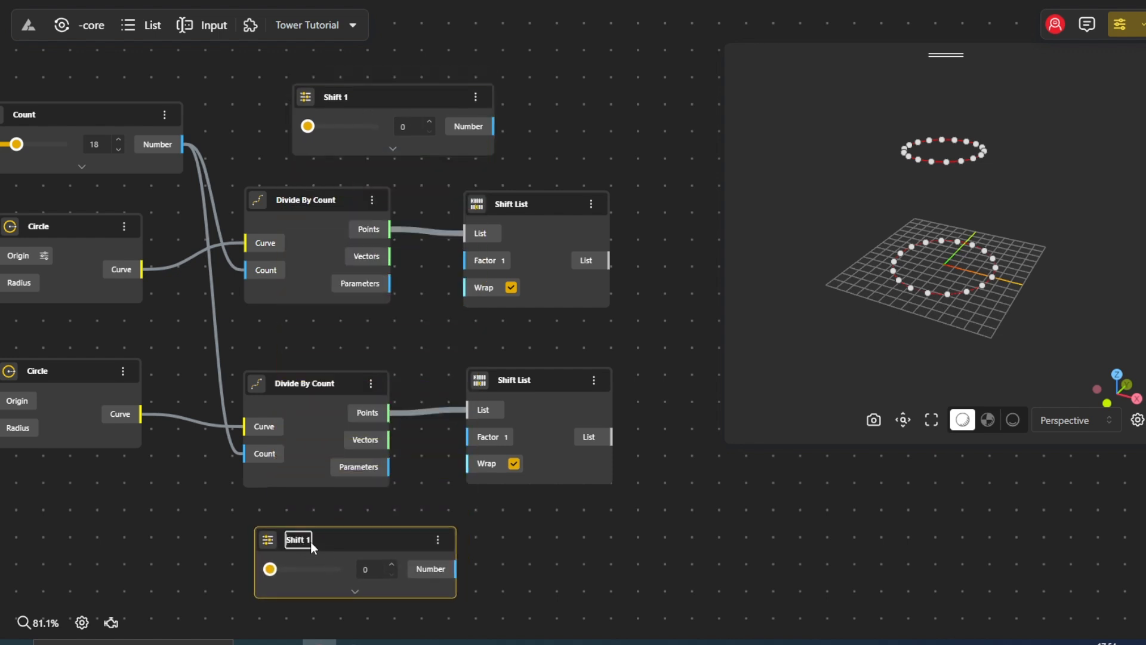
type("2")
Step: Connect Shift 1 and Shift 2 to the factor inputs of the upper and lower Shift List nodes and set Shift 1 to 6
left_click_drag(457, 569, 468, 437)
left_click_drag(491, 136, 465, 260)
left_click_drag(398, 105, 339, 100)
left_click_drag(398, 537, 381, 536)
left_click_drag(245, 119, 288, 120)
Step: Hide the geometry preview of both Divide By Count nodes
left_click(292, 221)
right_click(300, 230)
left_click(318, 245)
left_click(324, 423)
right_click(324, 427)
left_click(345, 444)
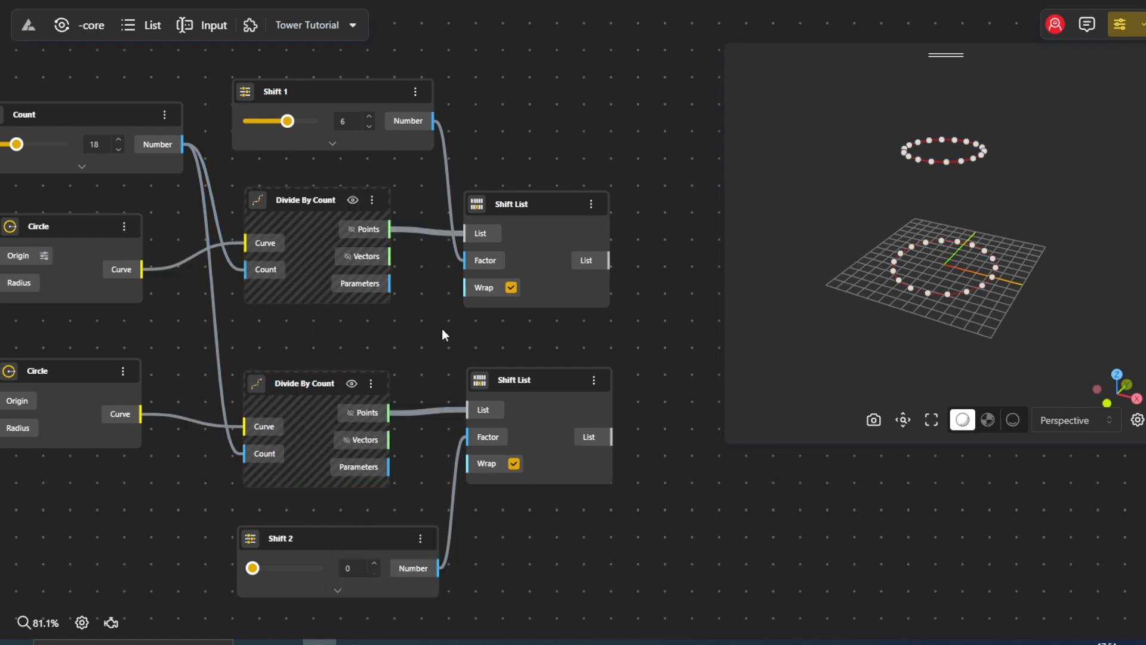
Step: Add two Line nodes, one beside each Shift List node
left_click_drag(442, 328, 288, 304)
double_click(528, 311)
type("lin")
left_click(572, 357)
left_click_drag(576, 357, 600, 392)
Step: Connect the upper Divide By Count's points to the upper Line's Point 1 and the lower Shift List's output to its Point 2
left_click(165, 212)
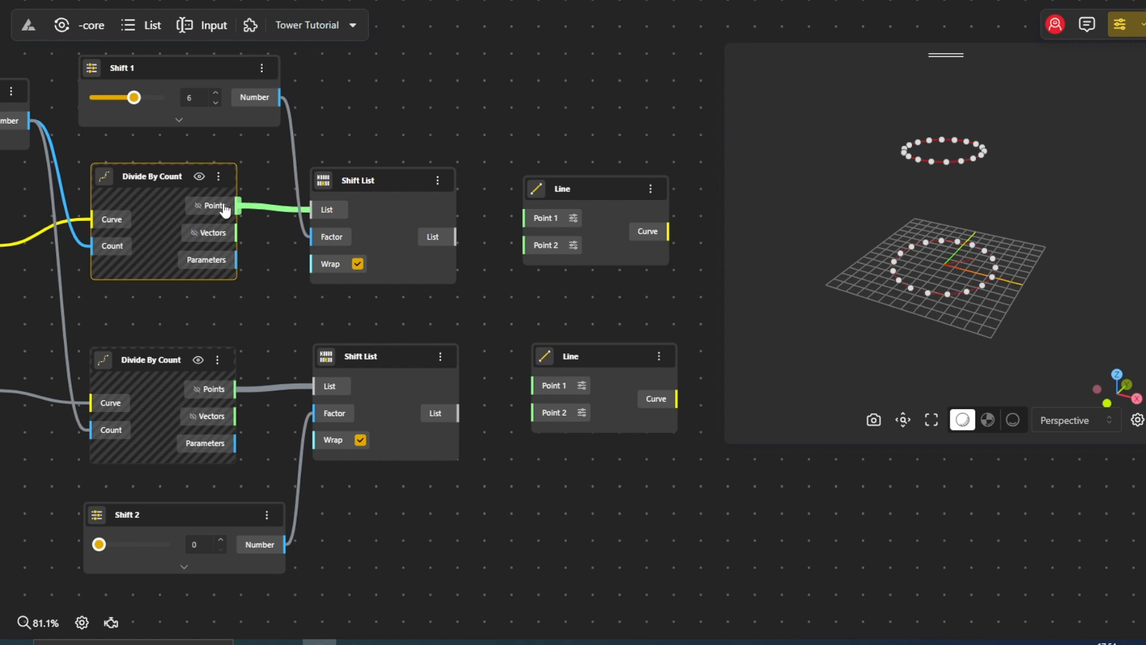
left_click_drag(455, 236, 529, 221)
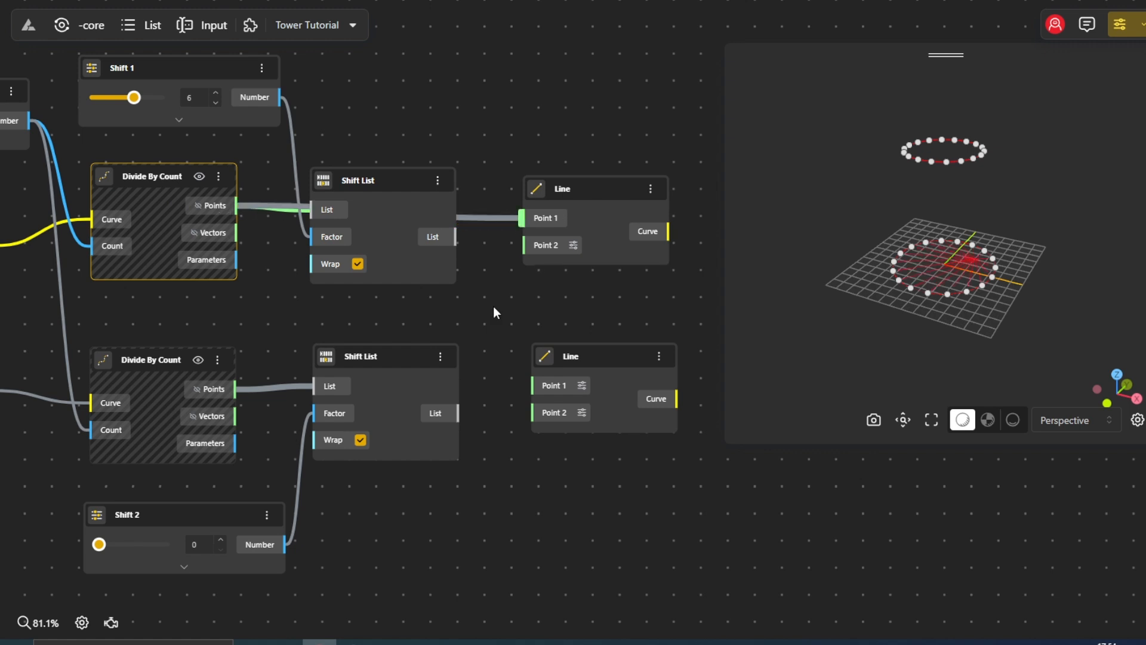
left_click_drag(460, 422, 524, 245)
Step: Connect the upper Shift List's output to the lower Line's Point 1 and the lower Divide By Count's points to its Point 2
left_click_drag(455, 237, 533, 385)
left_click_drag(459, 413, 532, 413)
mouse_move(588, 322)
left_mouse_down()
mouse_move(571, 320)
mouse_move(607, 314)
left_mouse_up()
Step: Try other shift amounts on the Shift 2 and Shift 1 sliders, with Shift 1 at 7
left_click_drag(112, 539, 138, 541)
mouse_move(147, 91)
left_mouse_down()
mouse_move(122, 96)
mouse_move(154, 99)
left_mouse_up()
left_click_drag(139, 537, 126, 539)
Step: Add a Divide By Count node beside the upper Line and connect that Line's curve to its curve input
left_click_drag(578, 496, 360, 485)
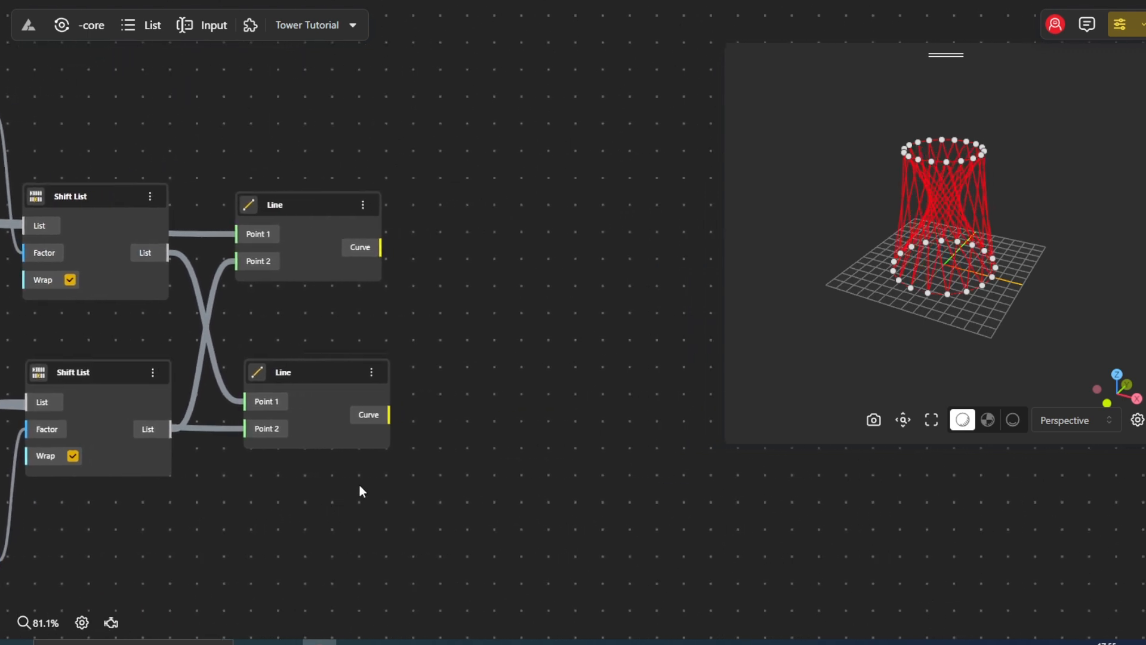
double_click(484, 319)
type("divie")
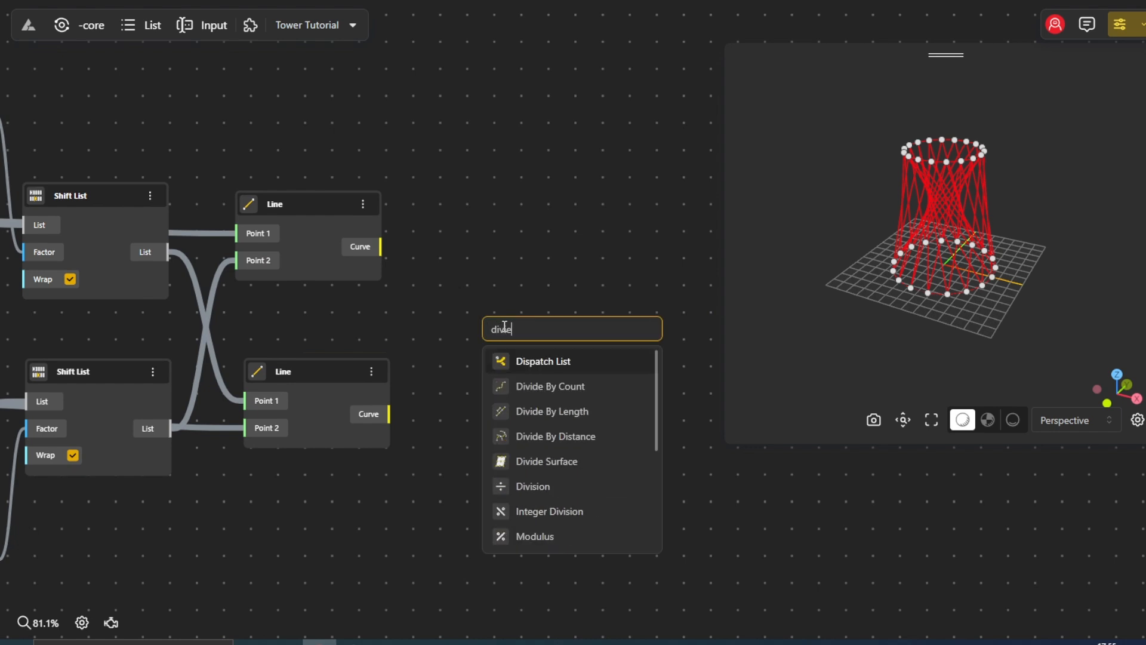
left_click(541, 383)
left_click_drag(535, 371, 521, 205)
left_click_drag(383, 246, 480, 245)
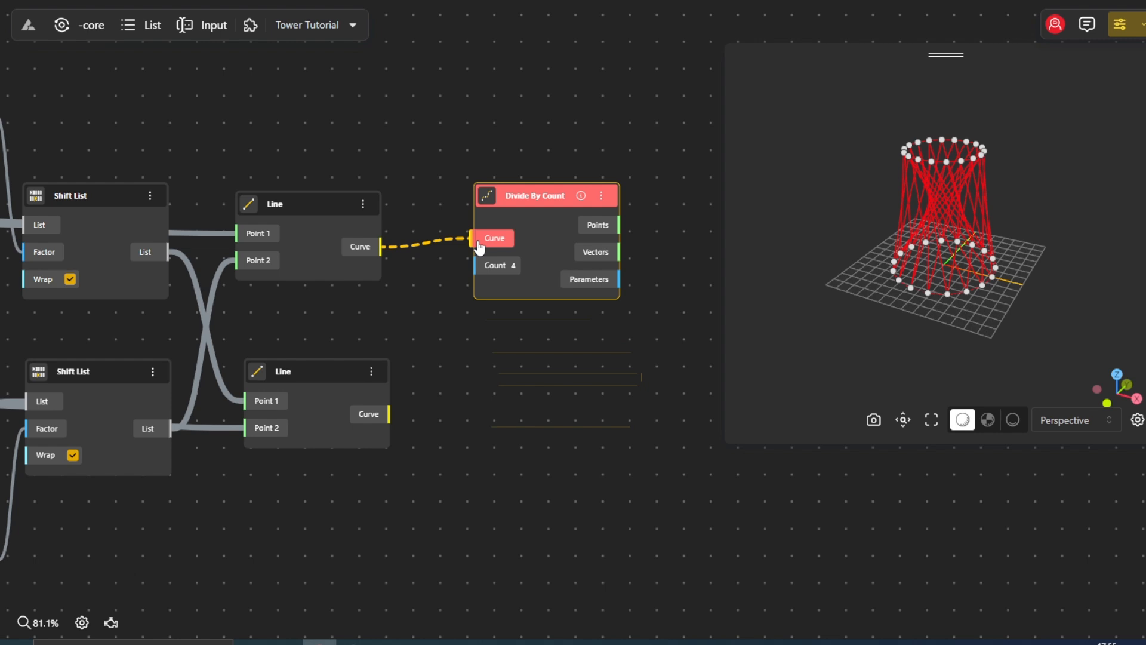
Step: Add a range input with value 8 above the upper Line node
double_click(337, 143)
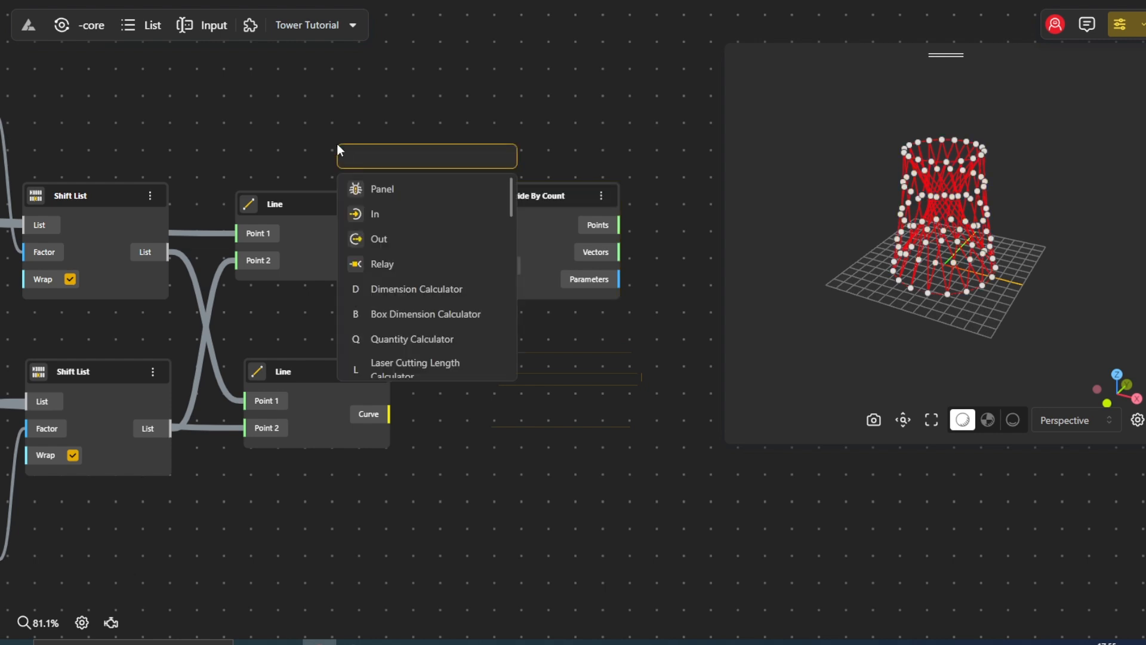
type("8")
left_click(359, 214)
left_click_drag(368, 162, 288, 100)
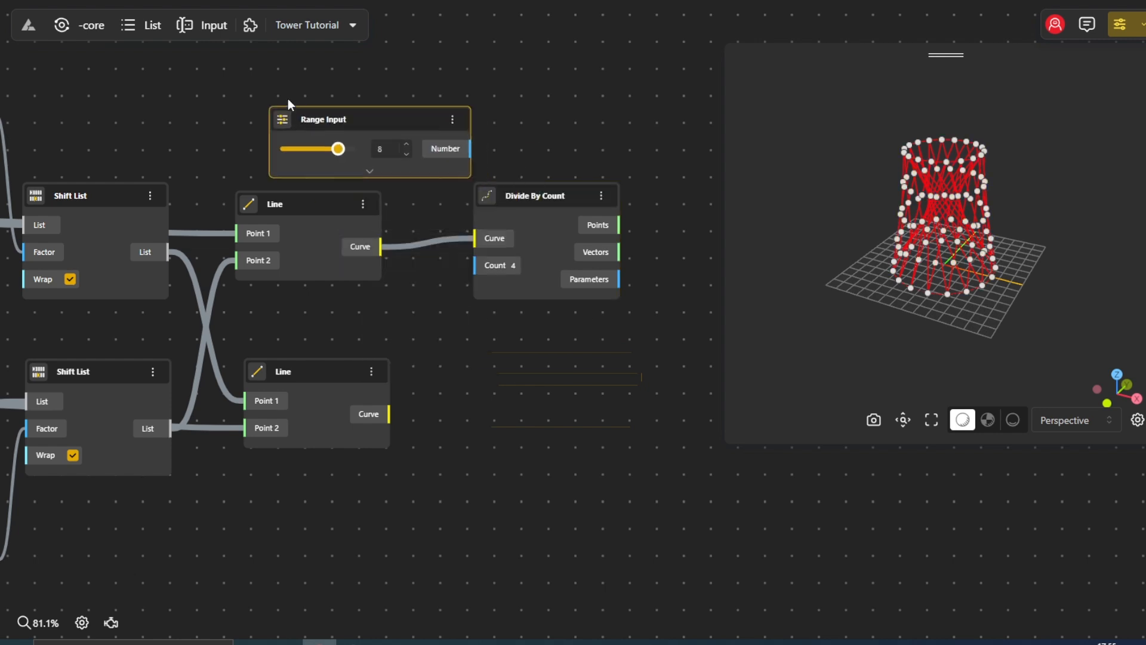
Step: Set the range input above the upper Line to minimum 10 and maximum 20, and rename it Count
left_click(346, 148)
left_click(346, 150)
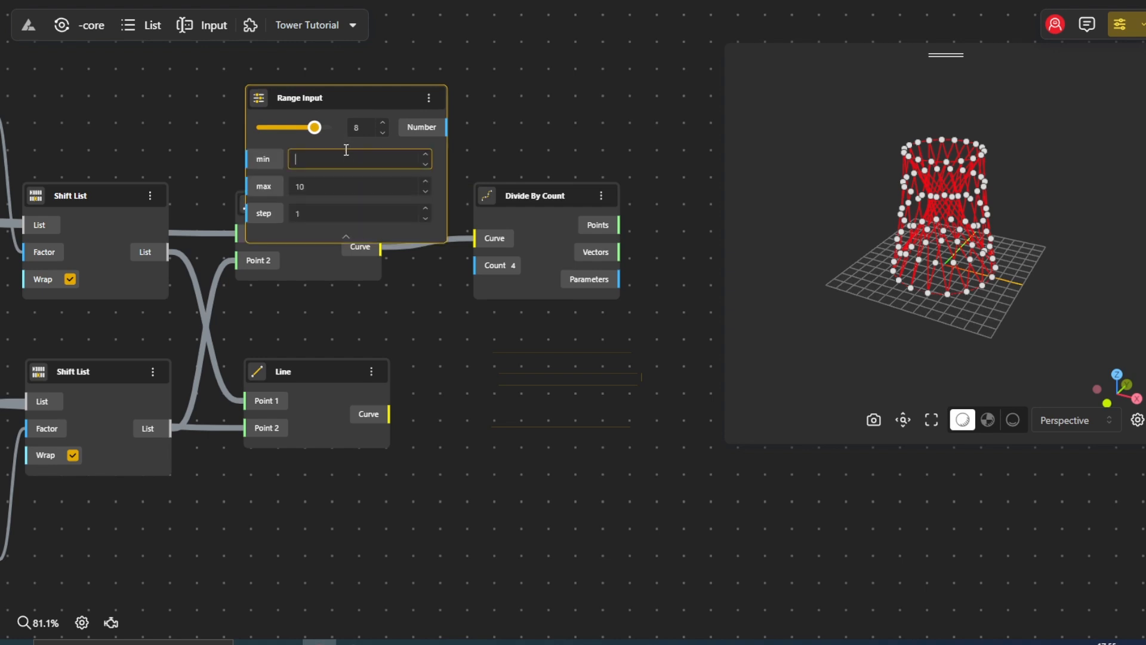
type("10")
left_click(356, 188)
type("20")
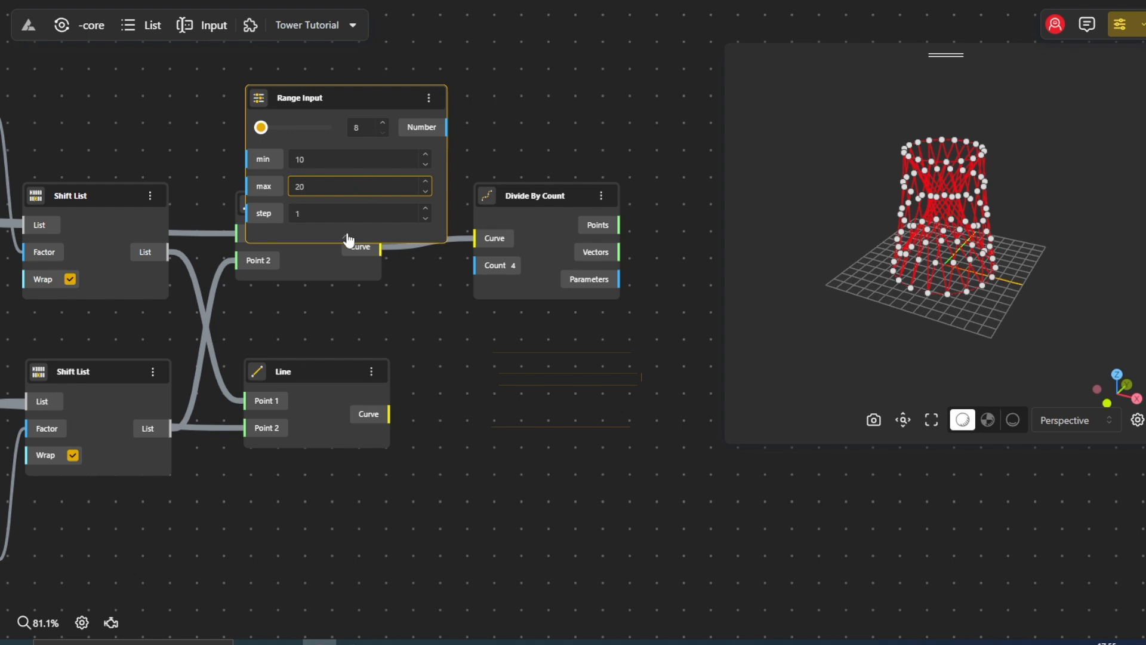
left_click(345, 236)
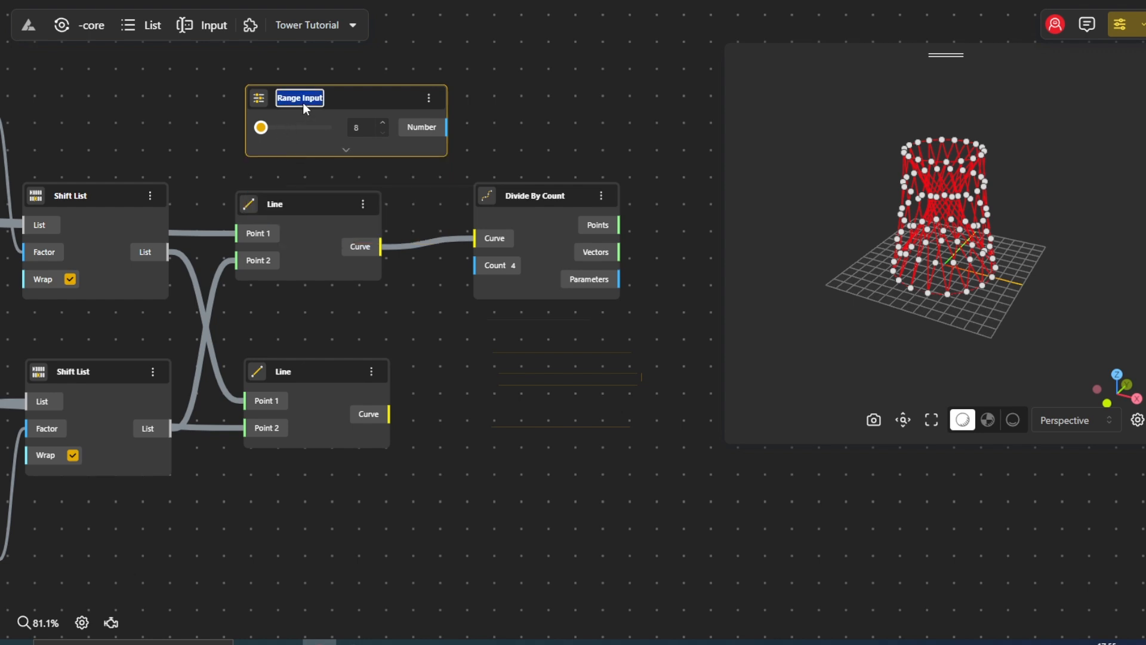
type("t")
left_click(582, 97)
Step: Connect the new Count slider to the line-dividing node's count input and set it to 11
left_click_drag(447, 127, 476, 266)
mouse_move(263, 131)
left_mouse_down()
mouse_move(301, 128)
mouse_move(267, 134)
left_mouse_up()
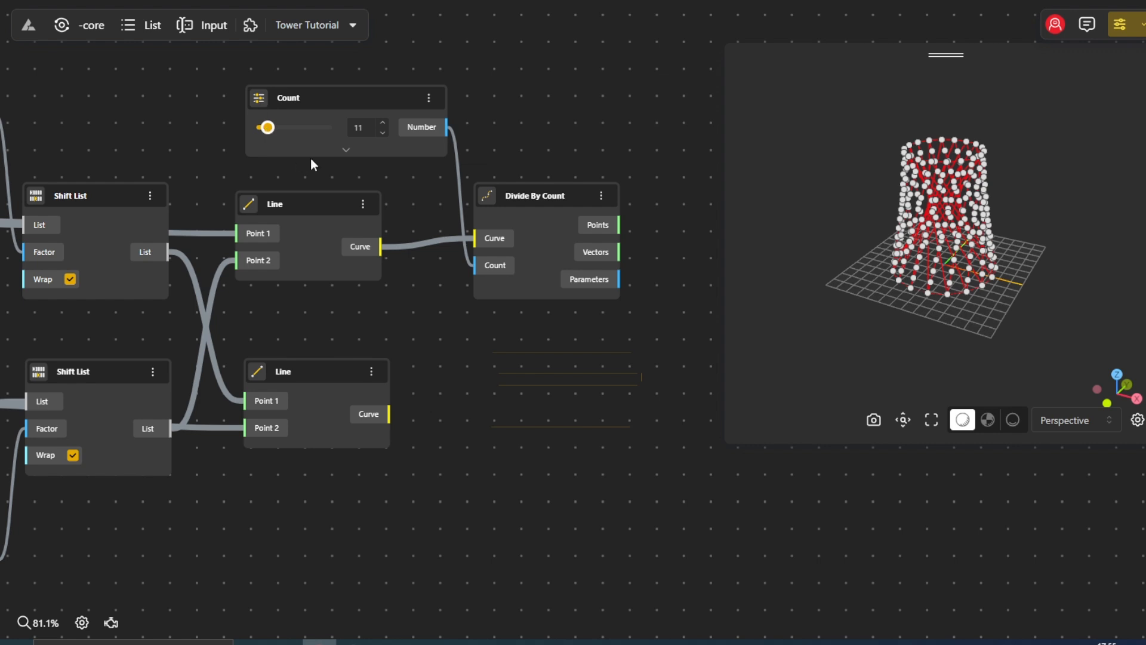
Step: Add a Flip Tree node and connect the line division's points to its tree input
left_click_drag(421, 187, 238, 208)
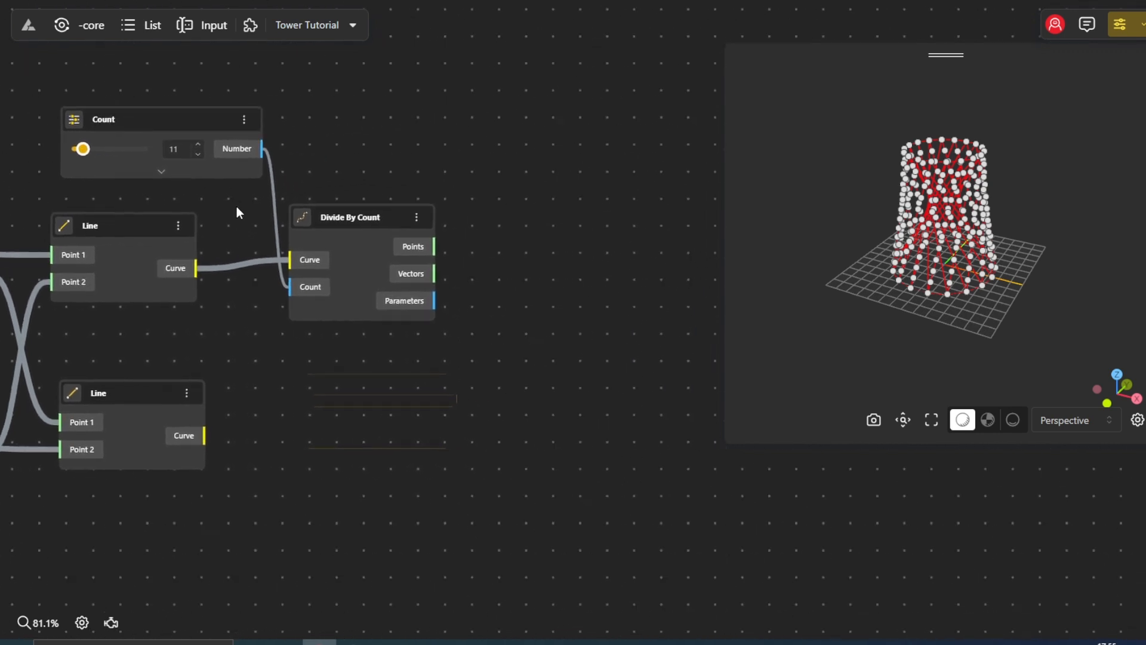
double_click(500, 314)
type("flip")
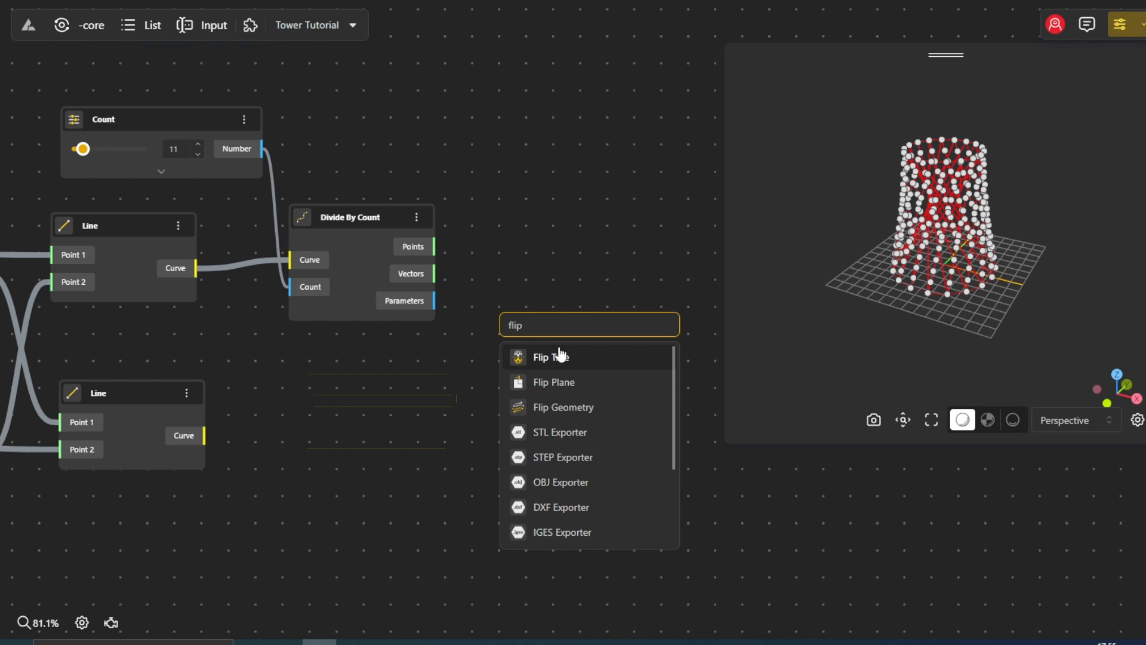
left_click(555, 356)
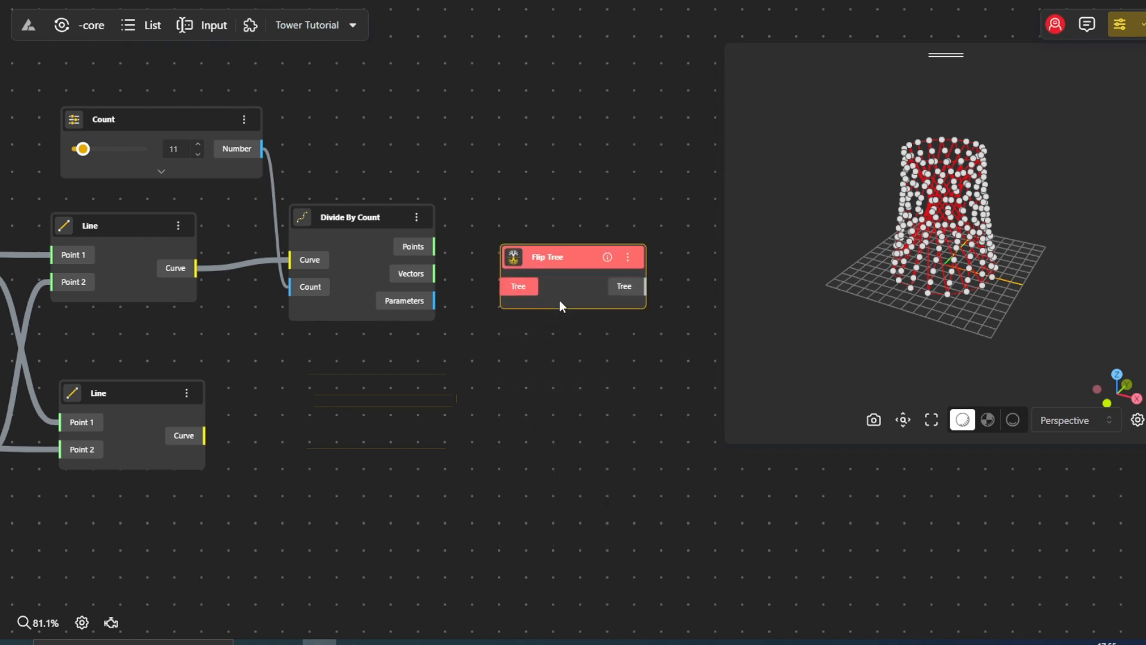
left_click_drag(435, 247, 503, 287)
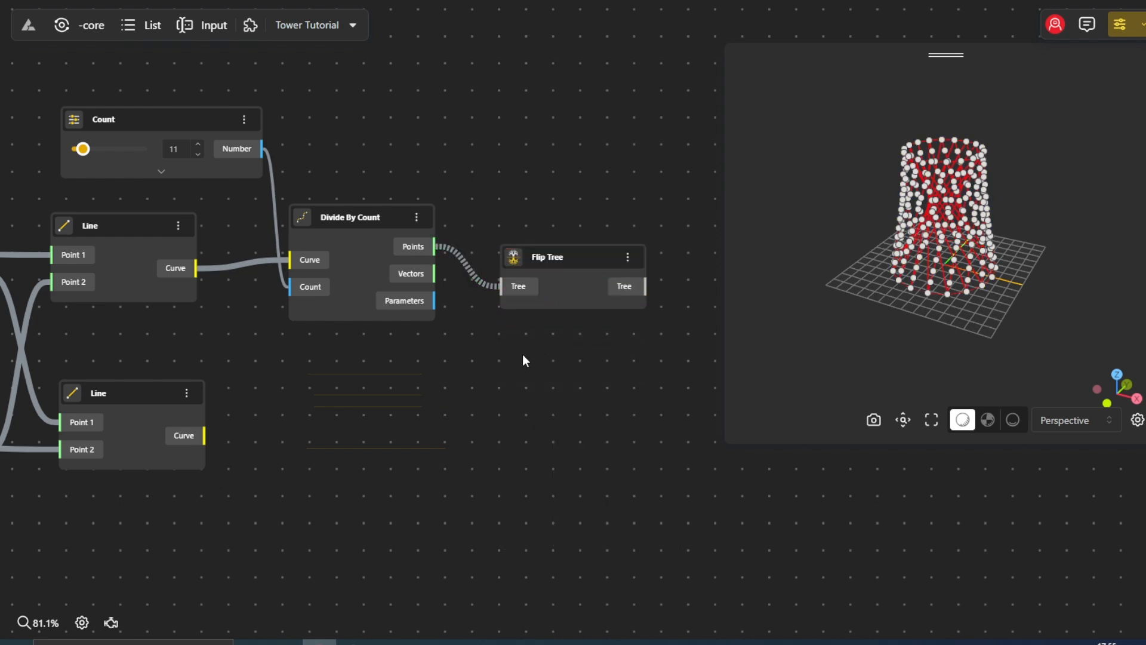
Step: Add an Interpolate node after Flip Tree and connect the flipped tree to its Point 1 input
scroll(601, 358, "right", 3)
double_click(602, 356)
type("inte")
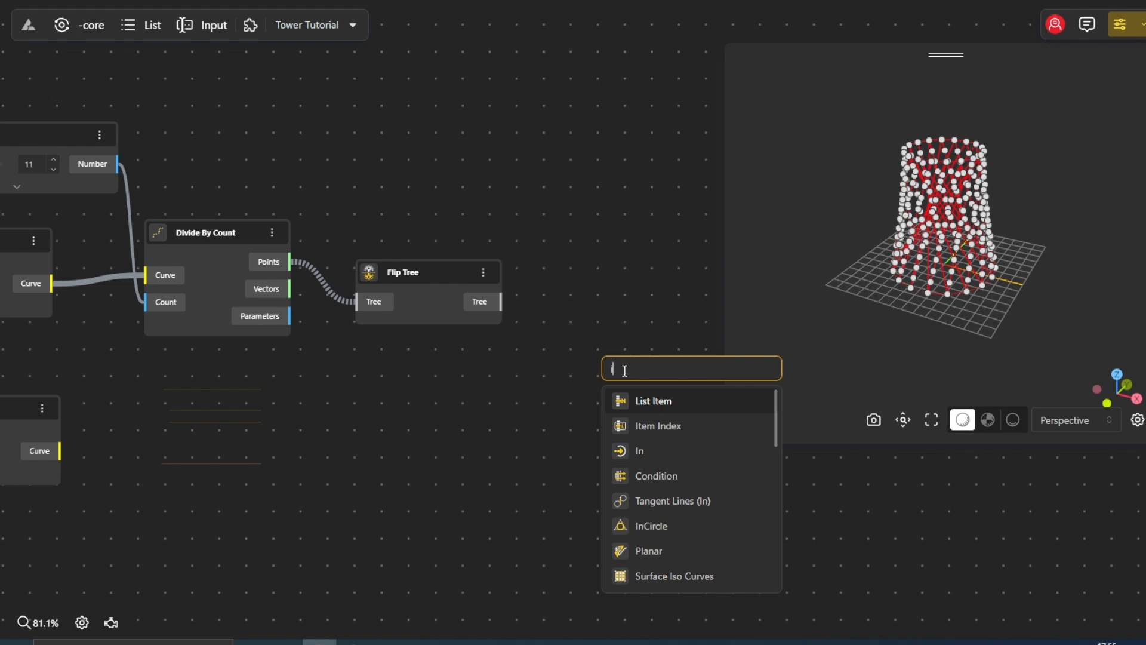
type("rpolate")
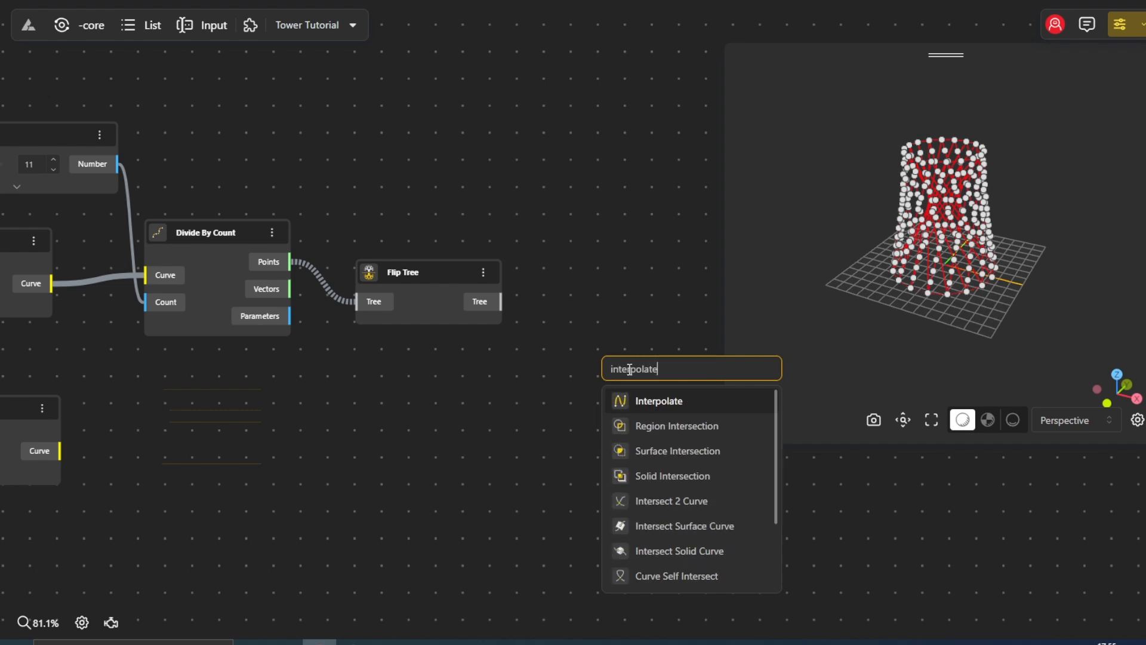
left_click(659, 400)
left_click_drag(665, 388, 615, 274)
left_click_drag(566, 349, 561, 350)
Step: Hide the previews of the line-dividing Divide By Count node and the Flip Tree node
right_click(210, 251)
left_click(241, 269)
right_click(448, 276)
left_click(483, 291)
Step: Set the Shift 2 slider to 6 and the Shift 1 slider to 4
mouse_move(234, 343)
left_mouse_down()
mouse_move(486, 364)
mouse_move(692, 358)
left_mouse_up()
mouse_move(280, 382)
left_mouse_down()
mouse_move(504, 353)
mouse_move(600, 322)
left_mouse_up()
left_click_drag(143, 574, 167, 574)
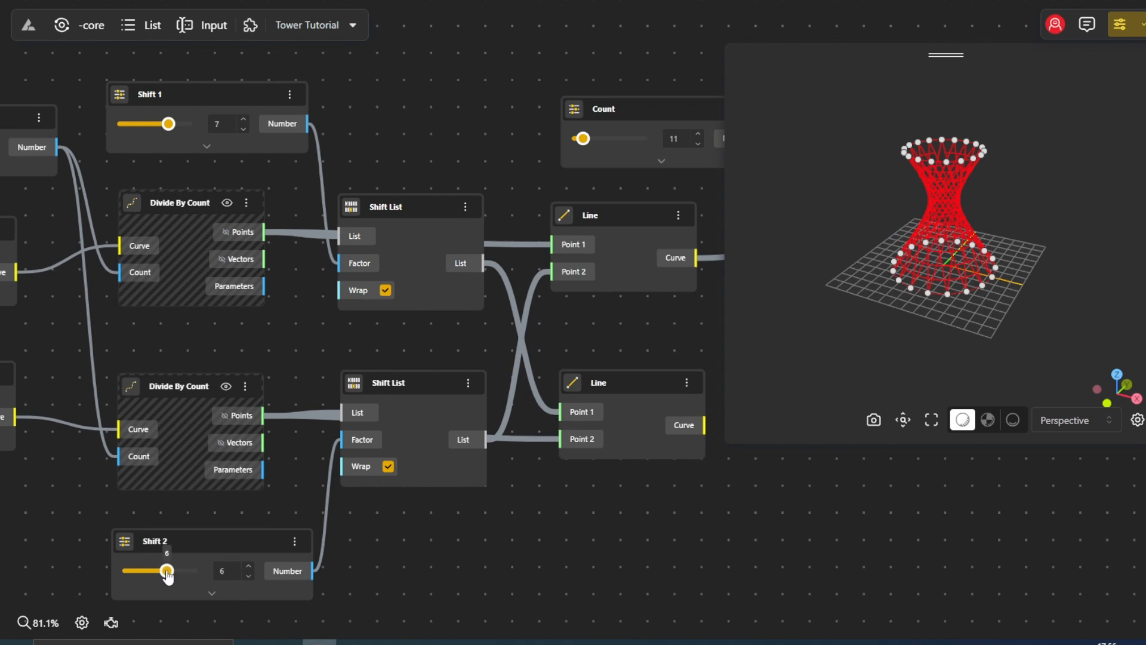
left_click_drag(168, 128, 150, 128)
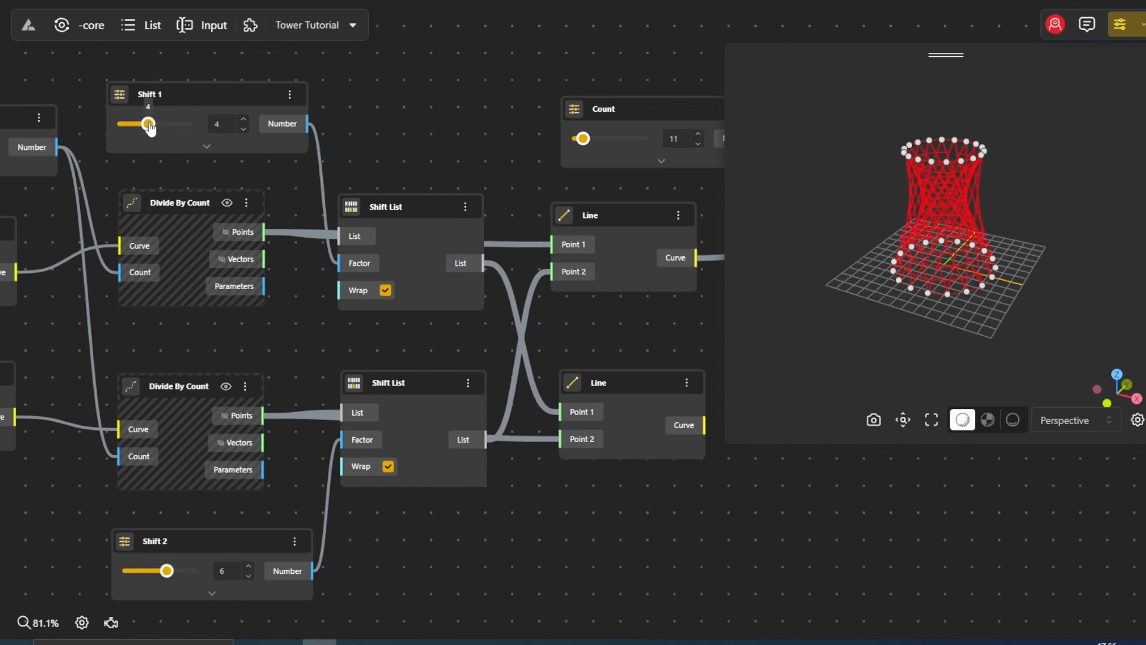
Step: Hide the previews of both Shift List nodes
right_click(407, 229)
left_click(435, 258)
right_click(417, 424)
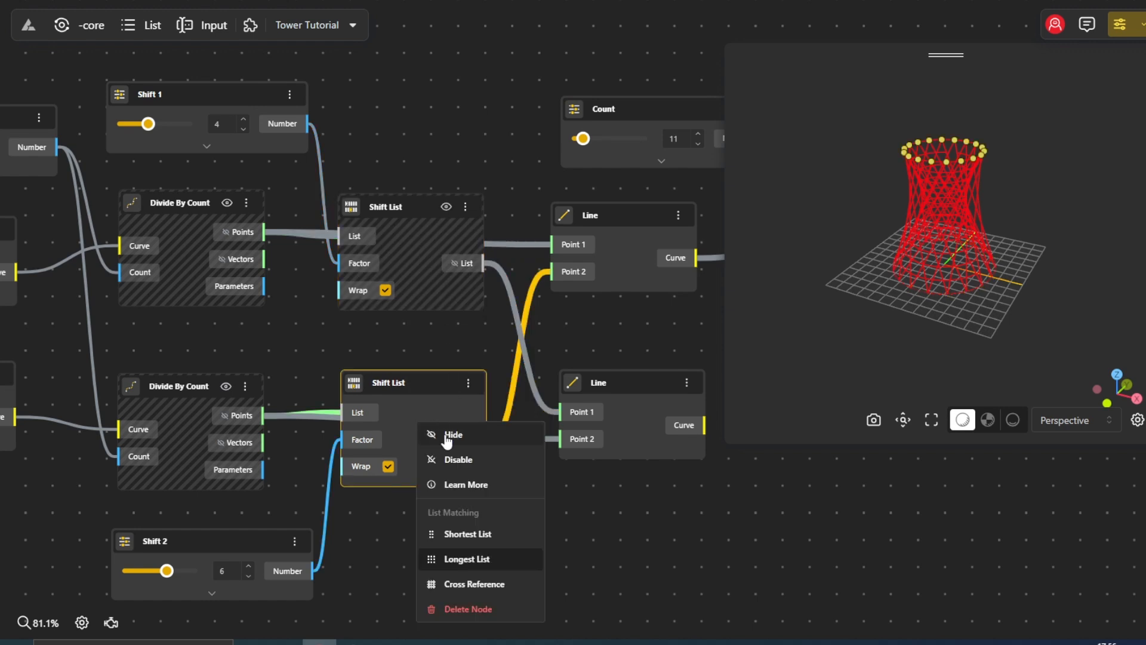
left_click(454, 458)
Step: Add a Pipe node below the Flip Tree and Interpolate nodes
left_click_drag(512, 319, 424, 316)
left_click_drag(497, 338, 130, 338)
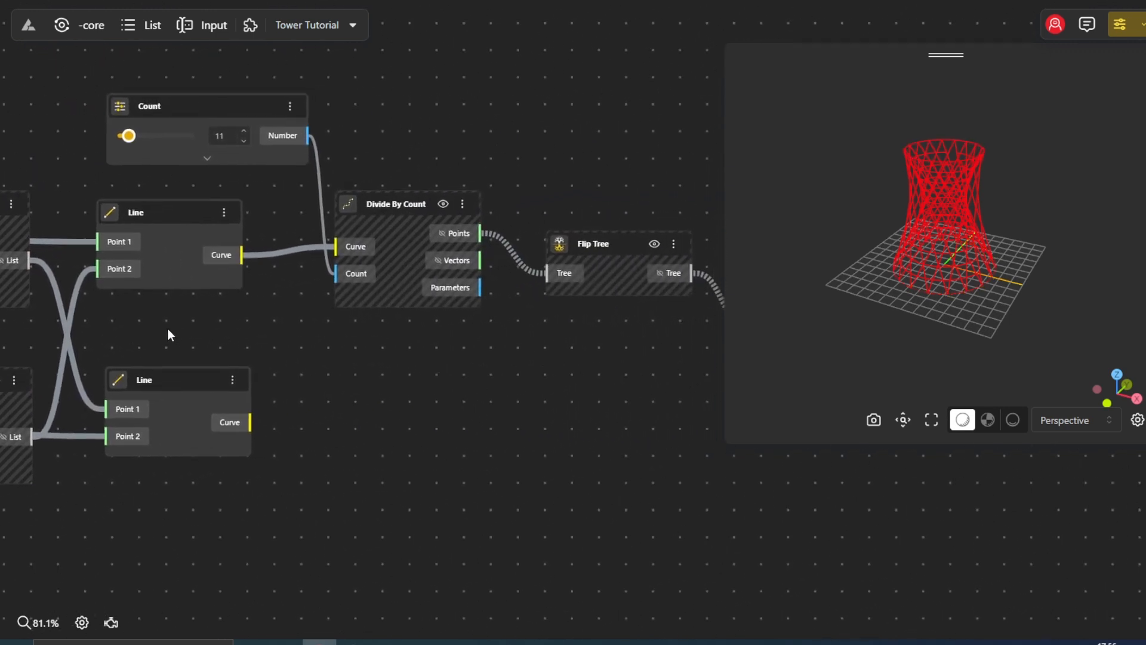
scroll(362, 338, "down", 1)
left_click_drag(450, 401, 339, 403)
double_click(339, 403)
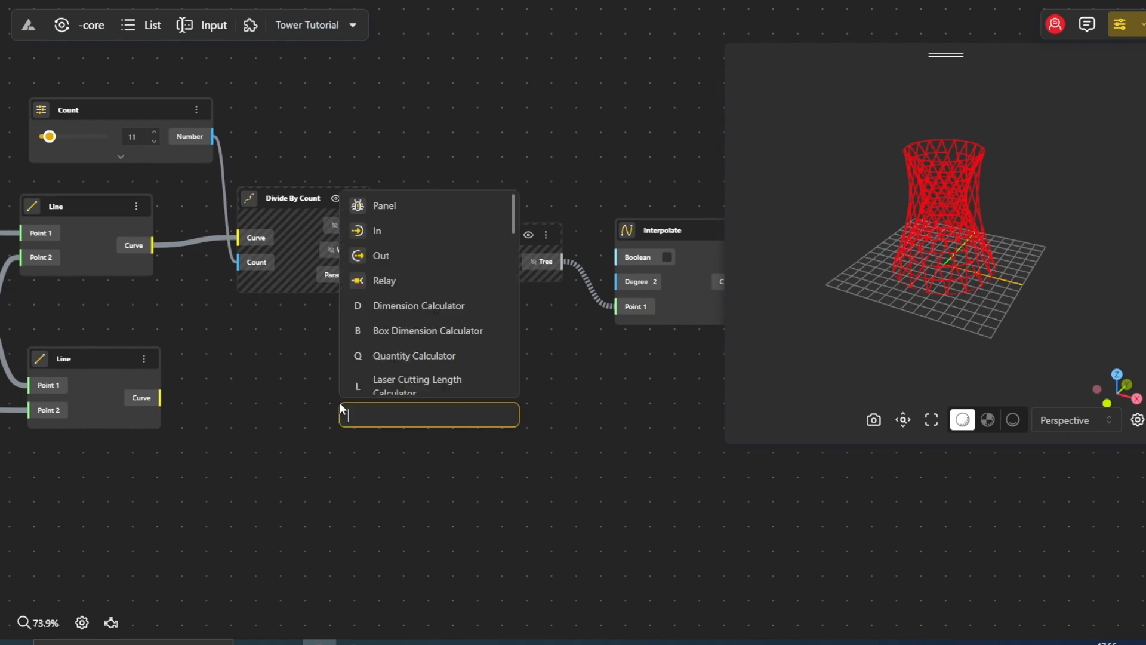
type("pipe")
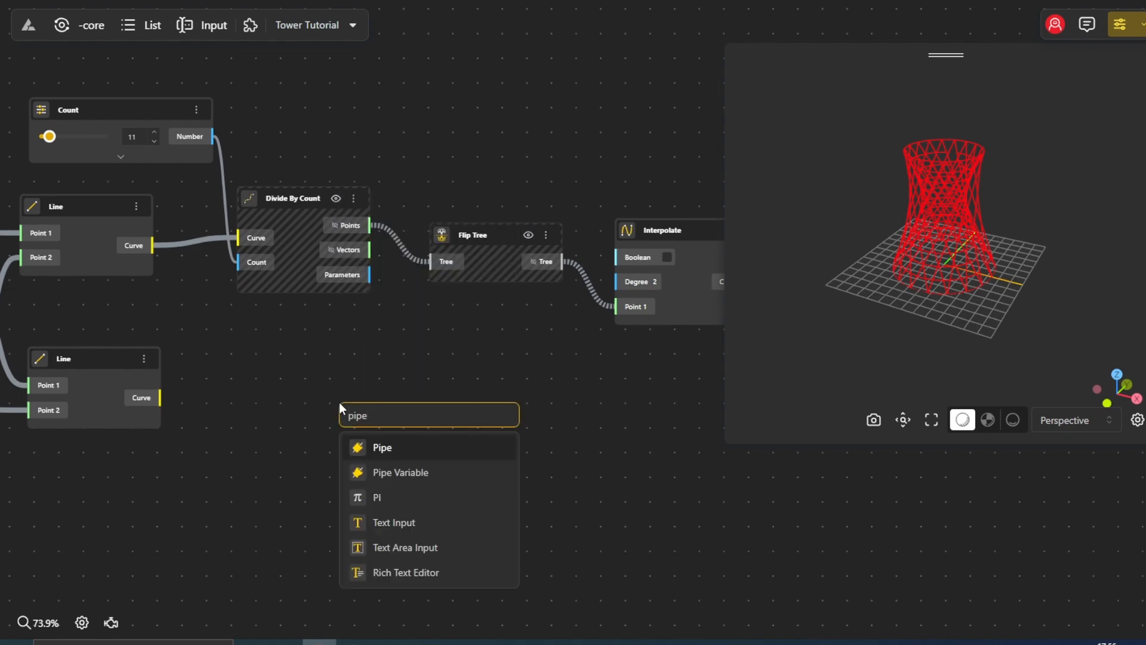
left_click(377, 447)
left_click_drag(427, 422, 586, 383)
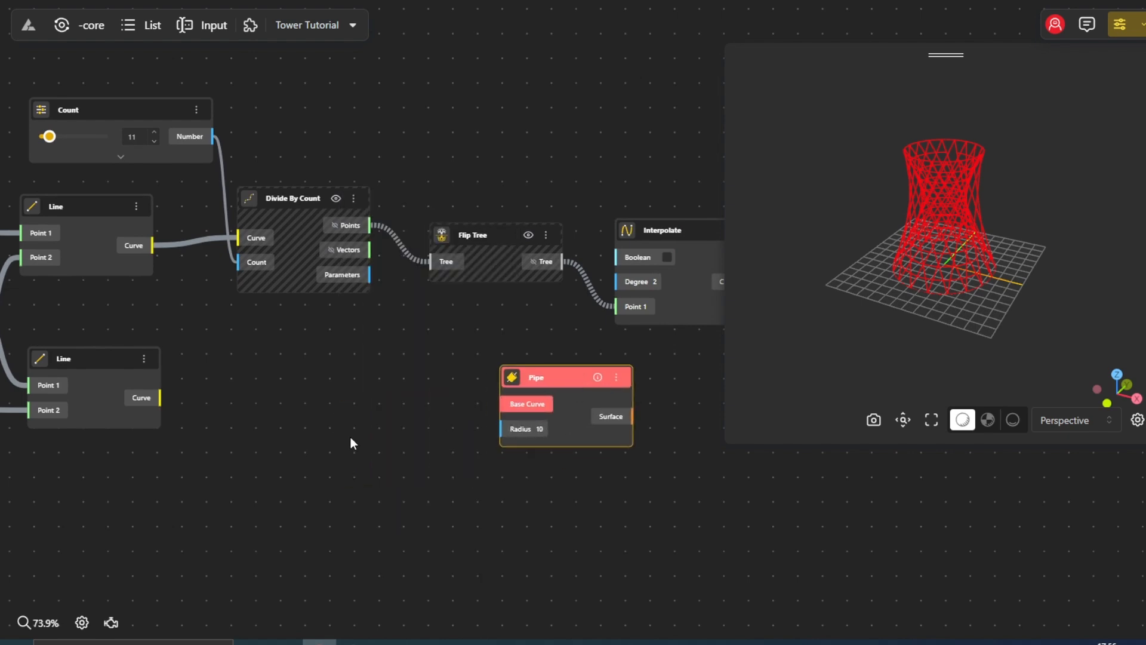
Step: Add a range input with value 0.2 next to the Pipe node
double_click(350, 437)
type("0.2")
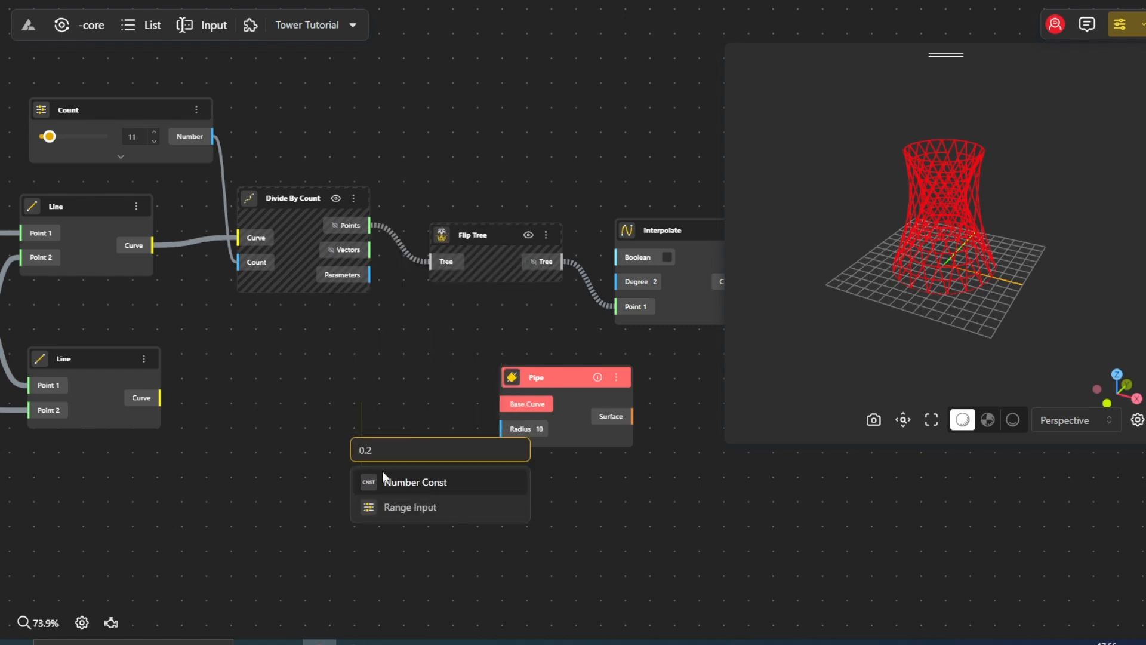
left_click(389, 507)
left_click_drag(424, 457, 357, 447)
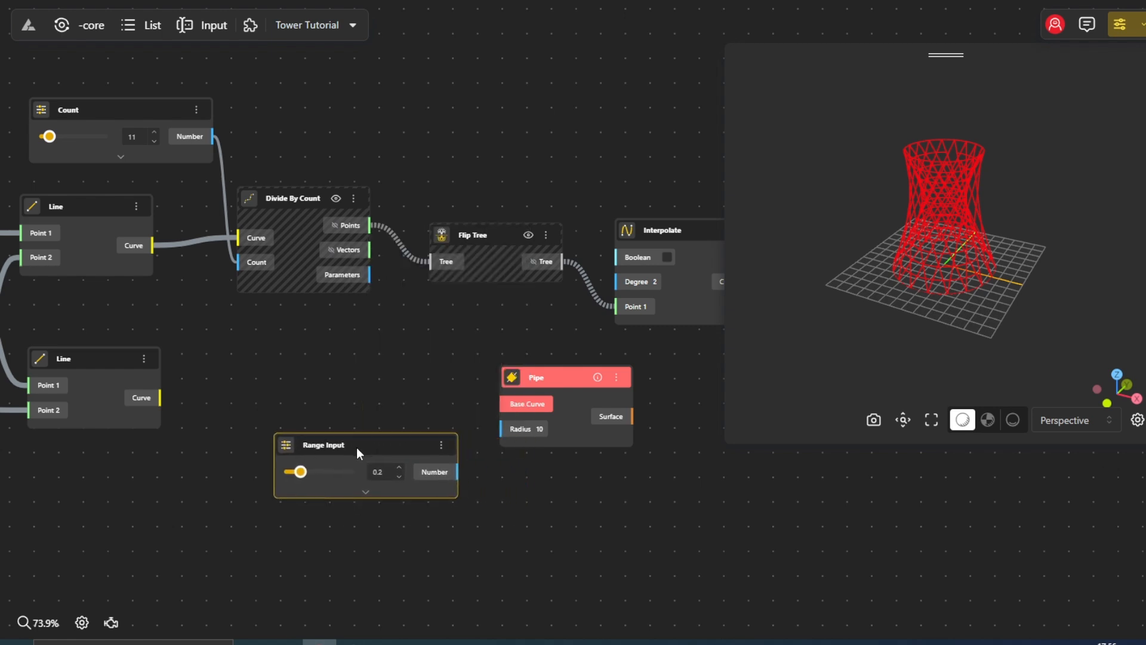
Step: Set the range input beside the Pipe to minimum 0.2 and maximum 0.5, and rename it Radius
left_click(366, 492)
left_click(369, 495)
type(".2")
key("Tab")
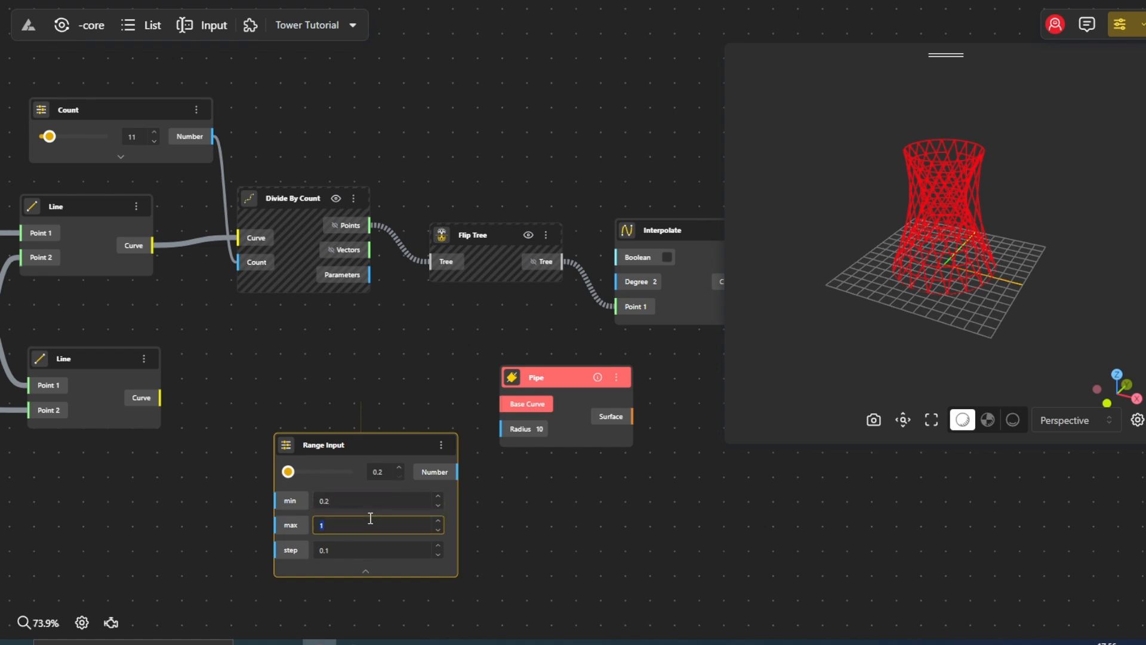
type("0.5")
left_click(365, 573)
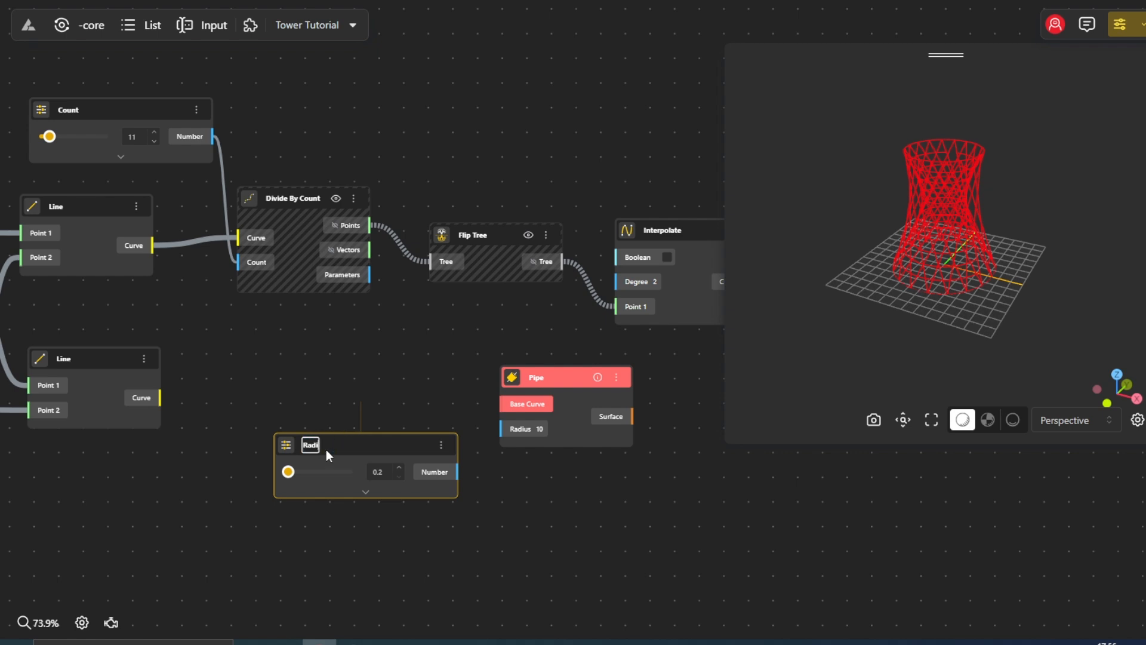
left_click(359, 366)
Step: Connect the Radius slider to the Pipe's radius and both Line curves to its base curve input
left_click_drag(458, 472, 500, 428)
left_click_drag(152, 245, 507, 405)
left_click_drag(156, 400, 509, 416)
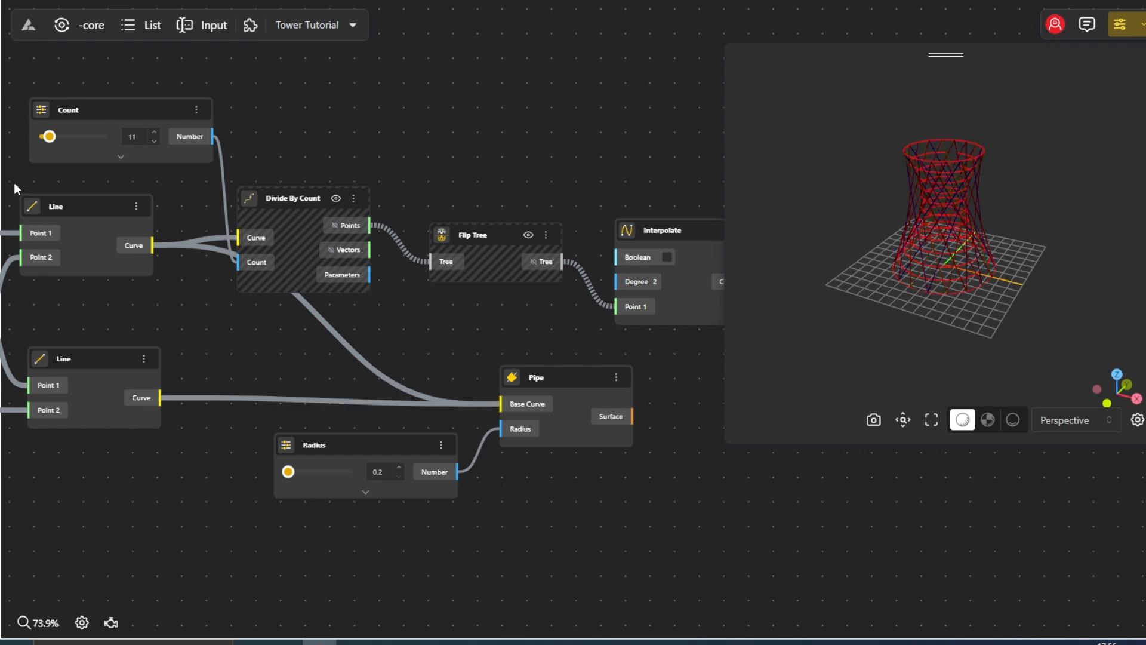
Step: Hide the previews of both Line nodes together
left_click_drag(25, 183, 210, 453)
right_click(123, 332)
left_click(141, 346)
Step: Move the Pipe and Radius nodes near Interpolate and connect Interpolate's curve to the Pipe's base curve input
middle_click_drag(405, 354, 112, 338)
left_click_drag(261, 378, 627, 294)
left_click_drag(53, 436, 373, 389)
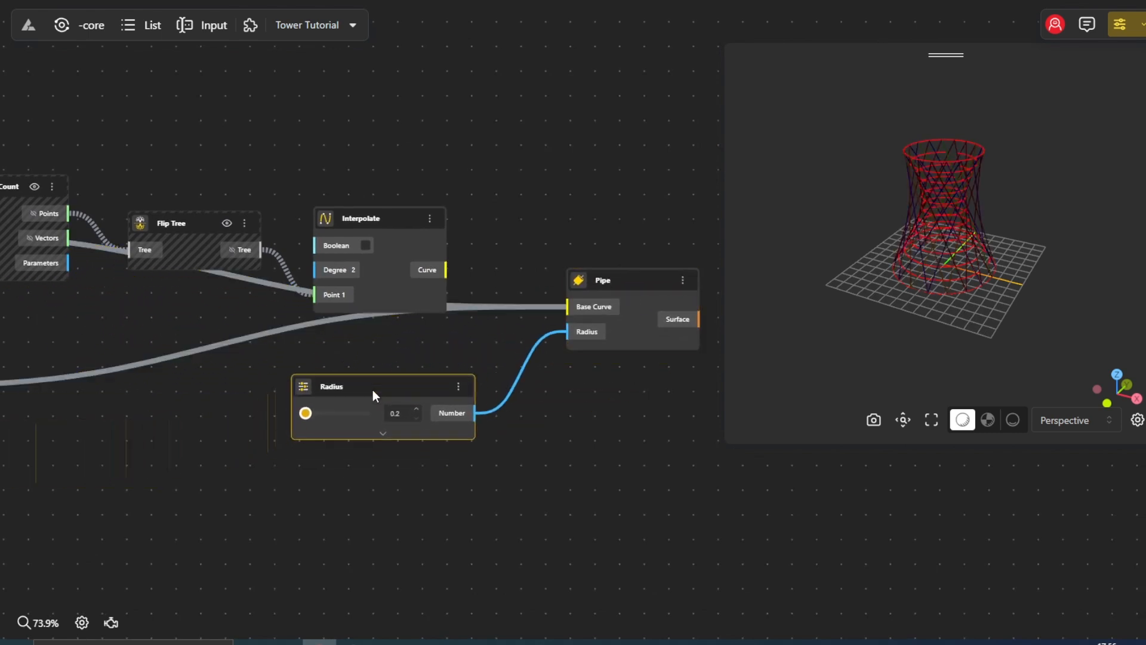
left_click_drag(479, 276, 569, 308)
left_click(393, 238)
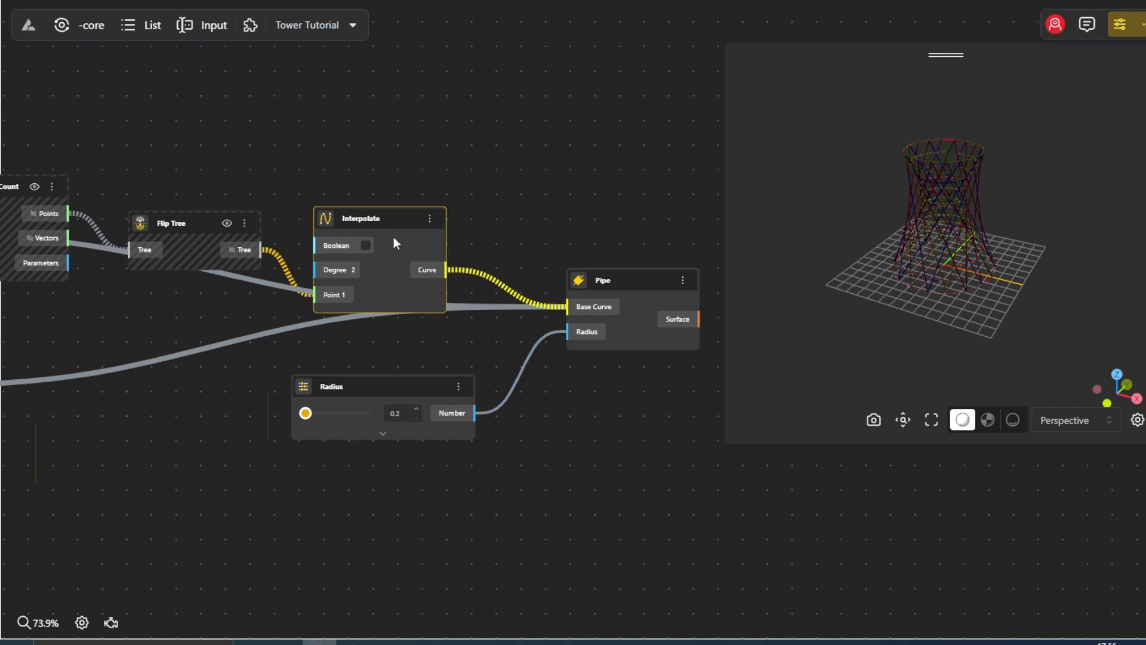
Step: Hide the Interpolate node's preview, set the Radius slider to 0.3, and inspect the piped tower
right_click(393, 239)
left_click(416, 254)
left_click_drag(305, 413, 326, 414)
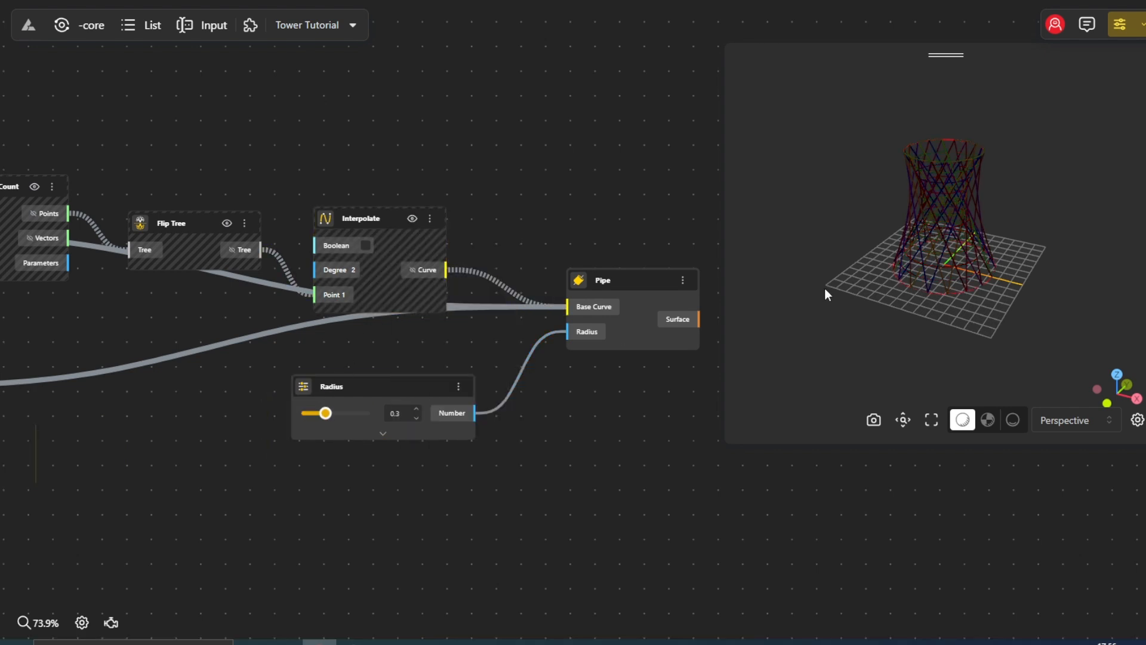
scroll(1021, 275, "up", 6)
left_click_drag(1033, 344, 1015, 341)
scroll(1015, 342, "down", 3)
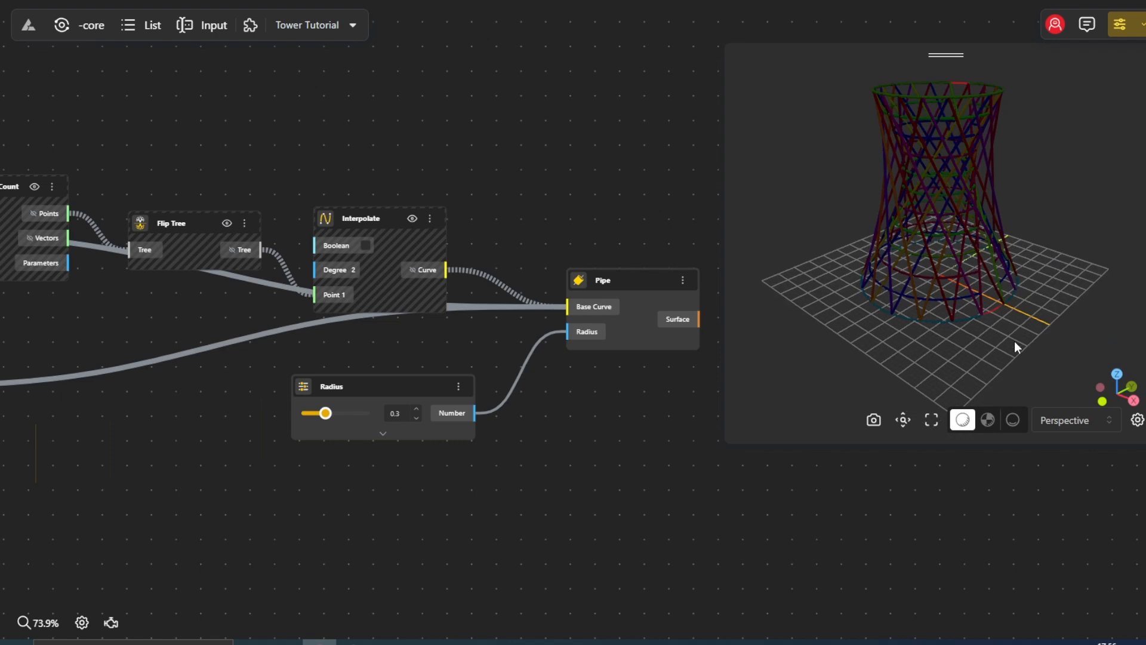
Step: Add an Apply Material node beside the Pipe and connect the Pipe's surface to its geometry input
left_click_drag(540, 251, 456, 274)
double_click(471, 248)
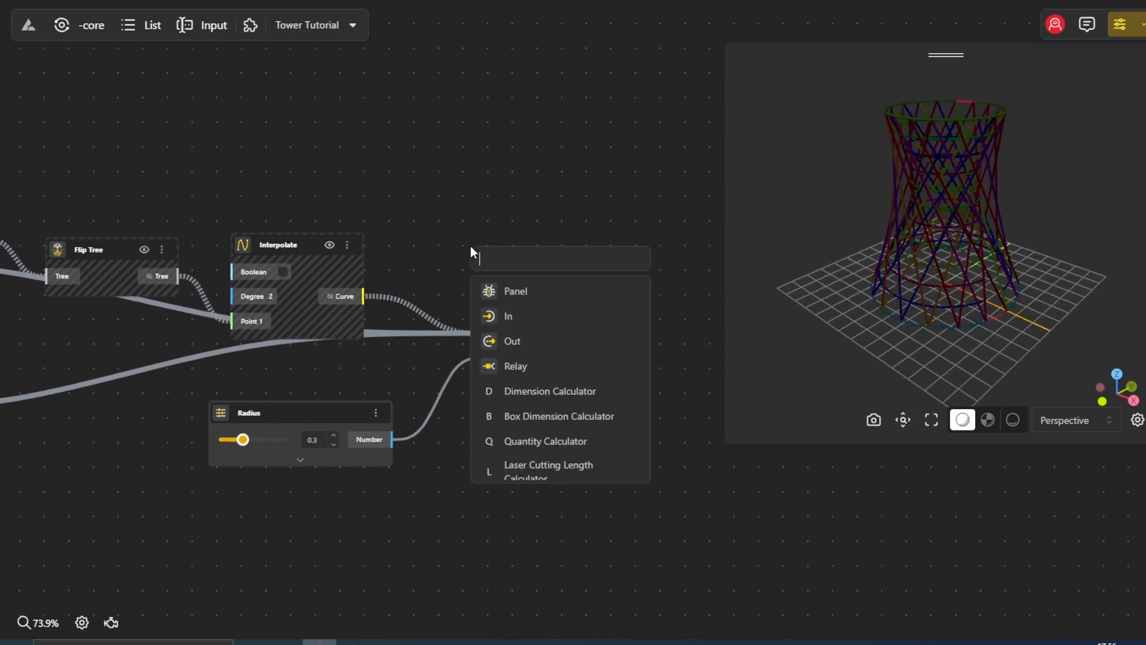
type("apply")
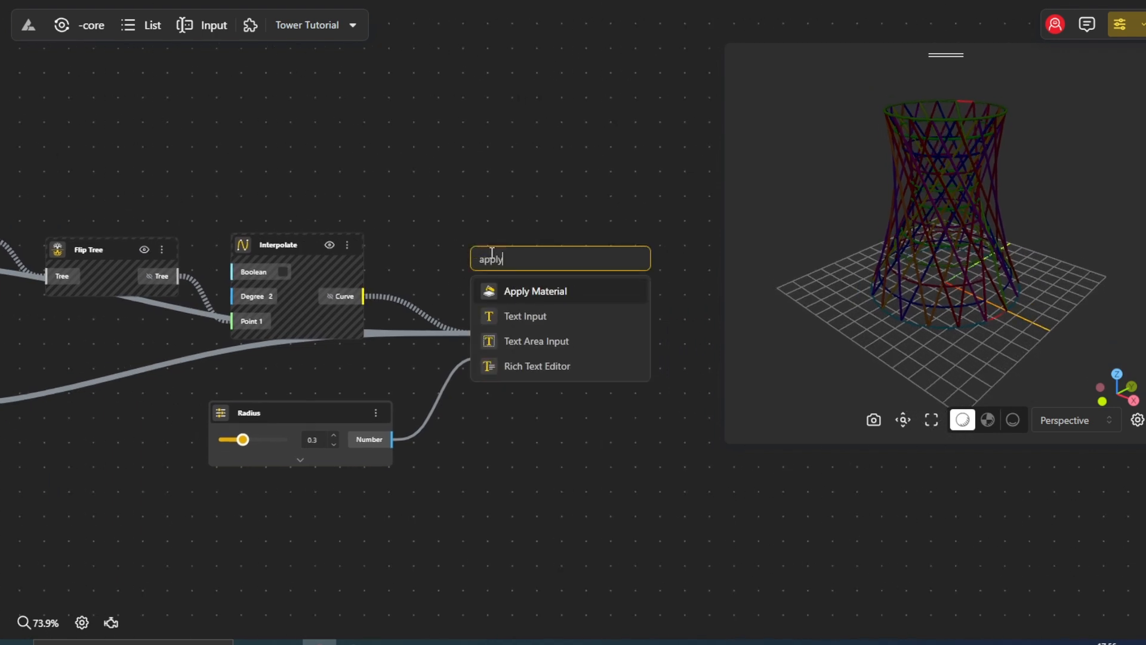
left_click(511, 293)
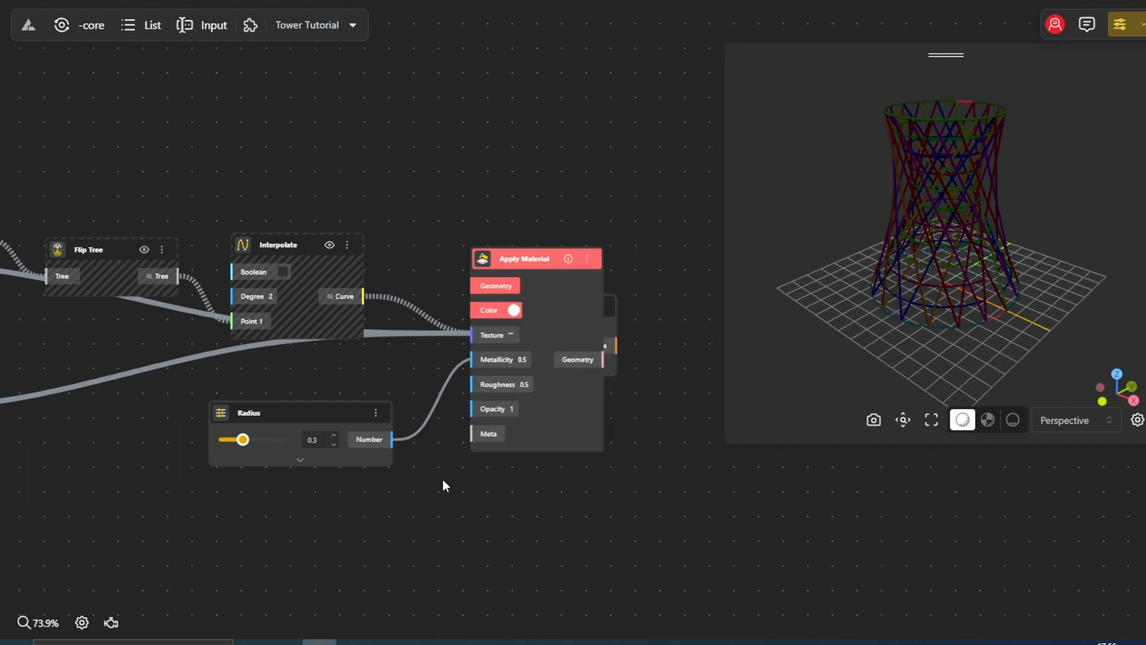
left_click_drag(421, 308, 617, 350)
left_click_drag(468, 348, 541, 339)
Step: Set the Pipe material's color to white and hide the Pipe node's preview
left_click(563, 361)
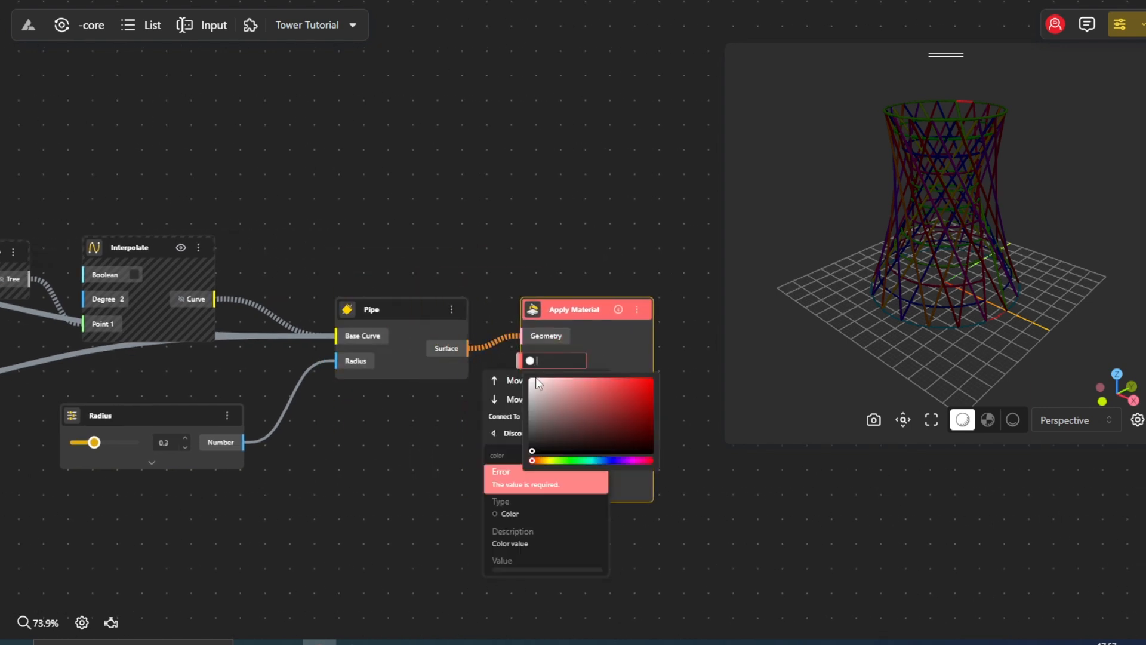
right_click(401, 331)
left_click(425, 348)
Step: Add a Curve To Surface node, feed it Interpolate's curve, and place it above the Pipe
double_click(303, 205)
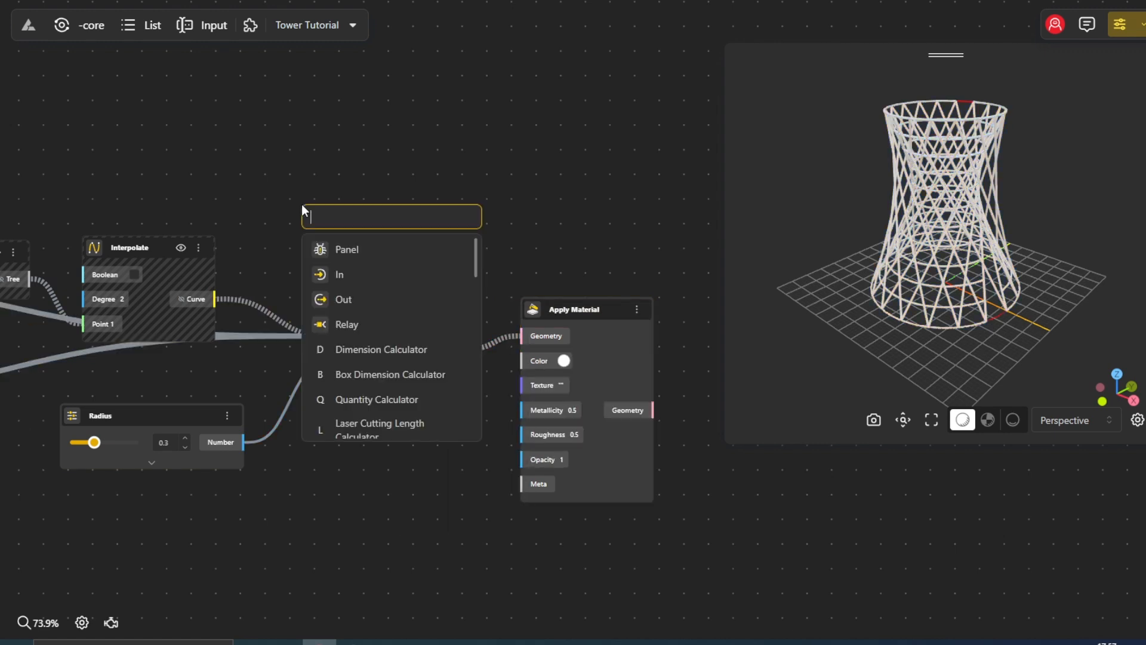
type("curve")
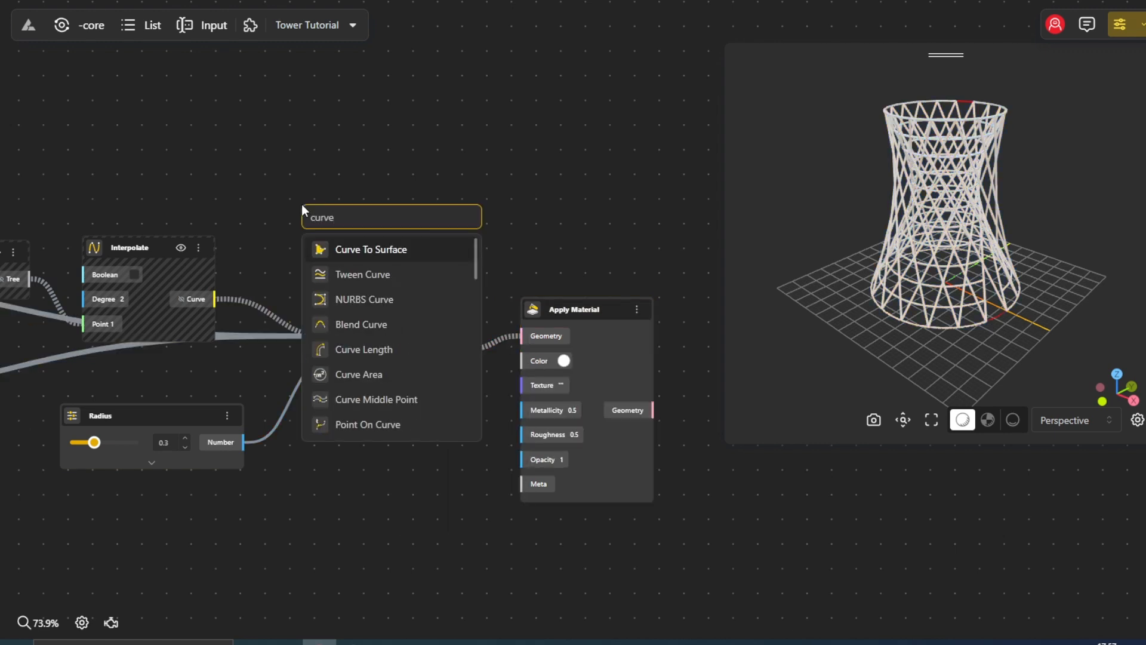
left_click(340, 249)
left_click_drag(210, 299, 321, 244)
left_click_drag(342, 231, 302, 202)
Step: Add a second Apply Material node above the first and connect Curve To Surface's surface to its geometry input
double_click(489, 206)
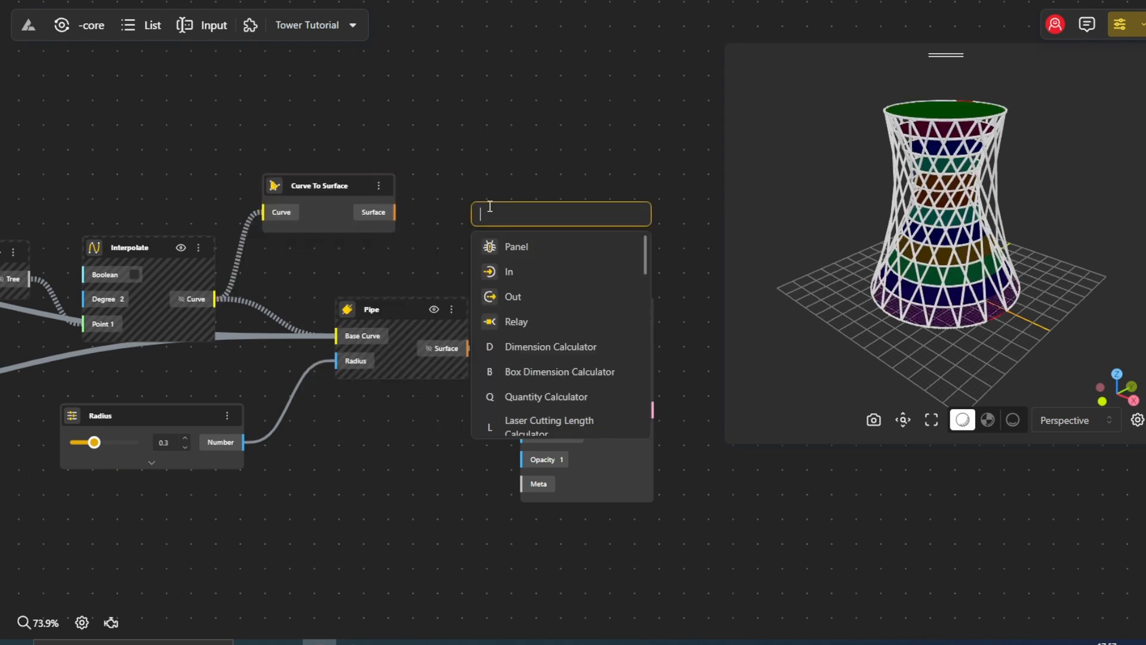
type("apply")
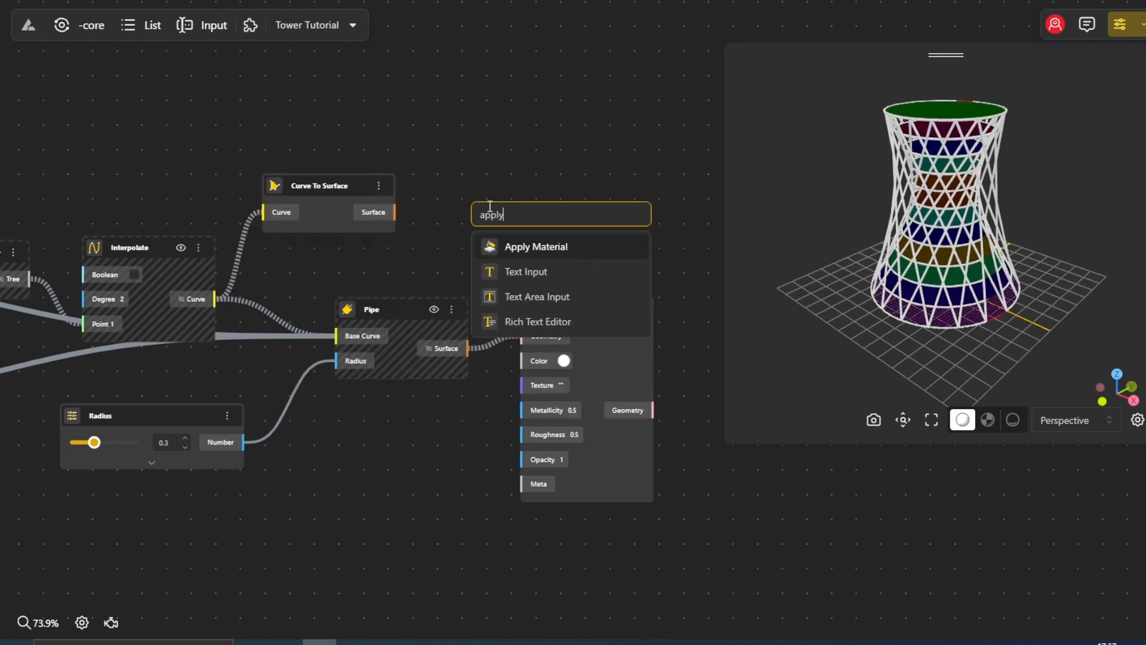
left_click(535, 246)
left_click_drag(536, 244, 571, 118)
left_click_drag(384, 216, 517, 122)
Step: Set the ring surfaces' material color to black (#000000) and hide the Curve To Surface node's preview
left_click(548, 144)
left_click(531, 234)
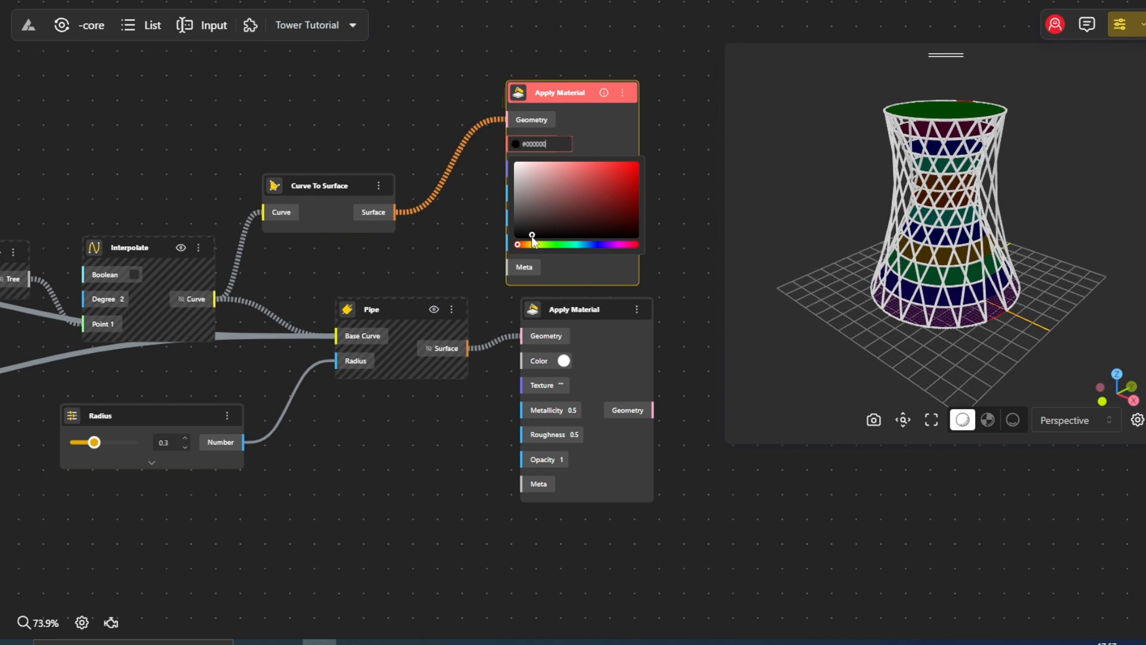
left_click(467, 230)
right_click(310, 204)
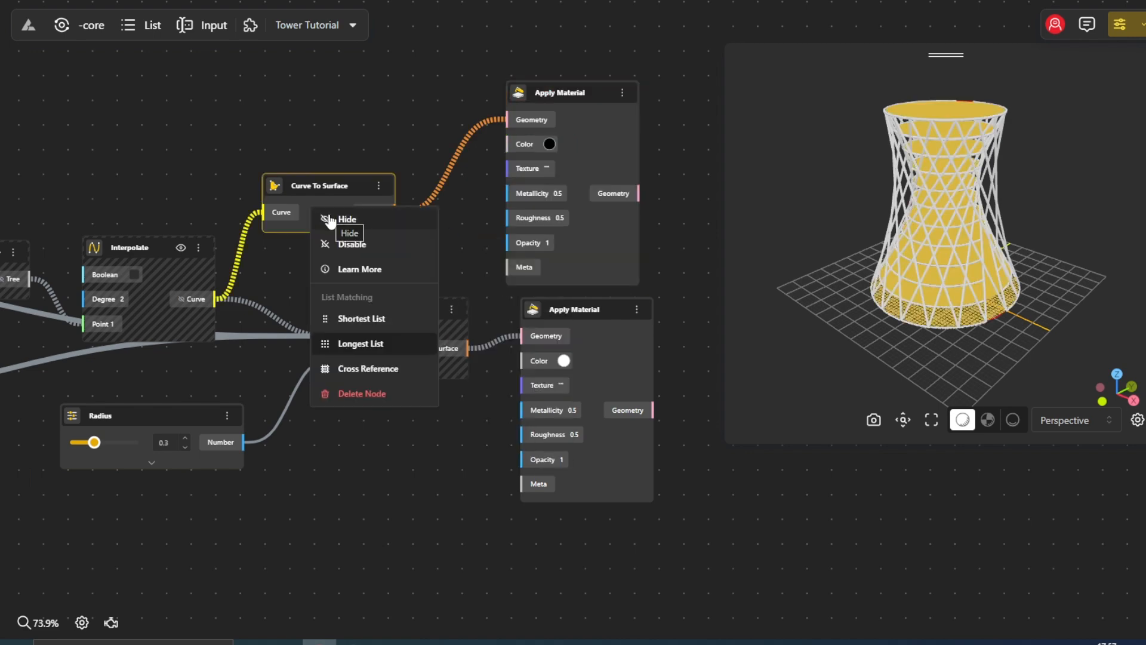
left_click(332, 219)
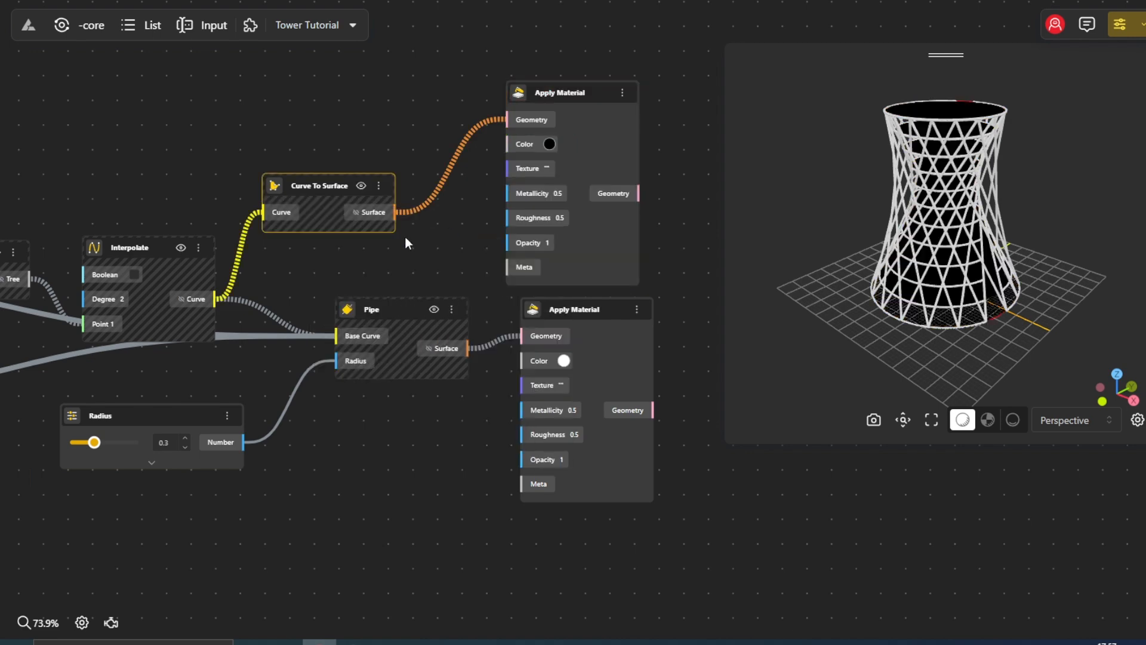
Step: Open the Tower Tutorial demo, try its Radius slider at 0.3, and examine the finished tower
left_click(1142, 26)
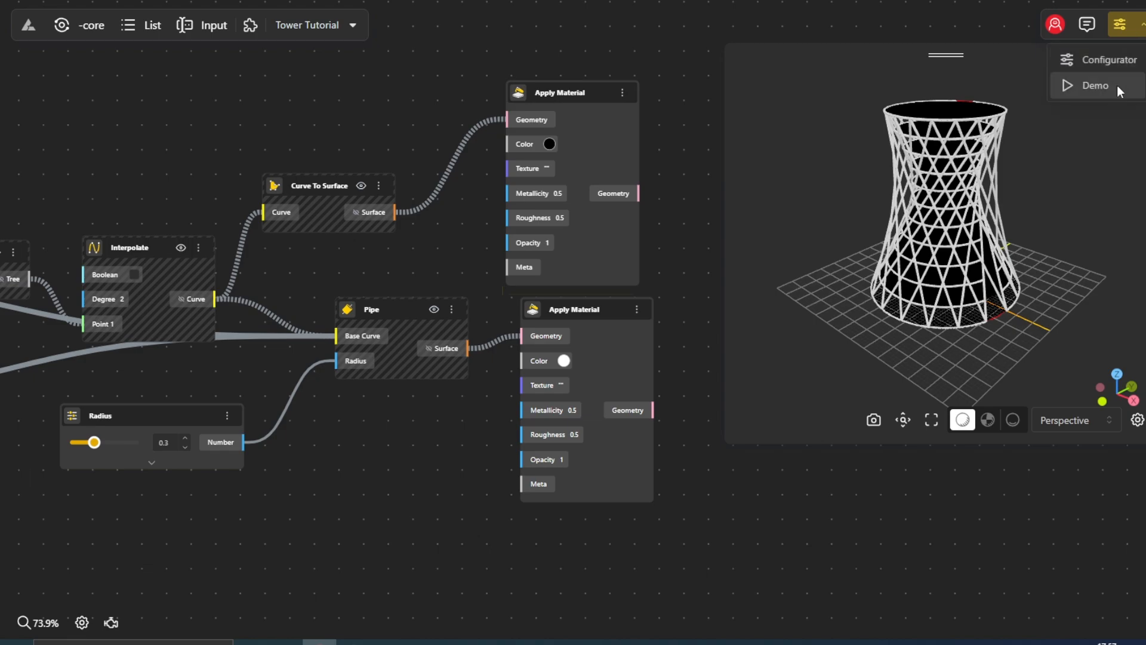
left_click(1095, 85)
mouse_move(957, 123)
left_mouse_down()
mouse_move(1002, 115)
mouse_move(956, 118)
left_mouse_up()
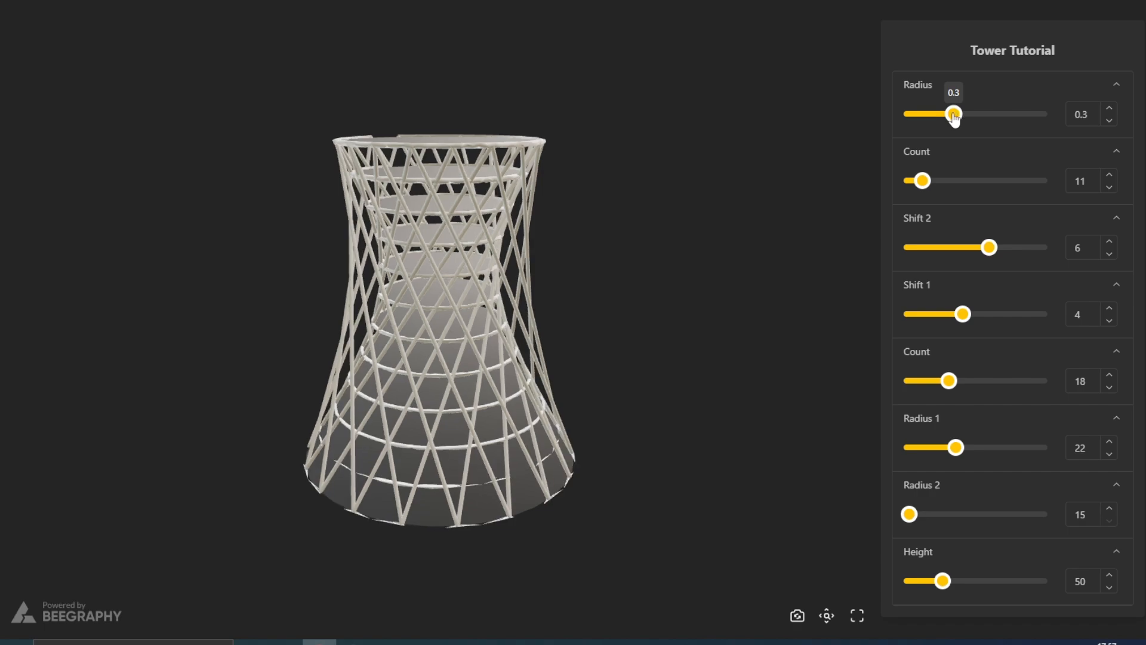
left_click_drag(721, 251, 661, 258)
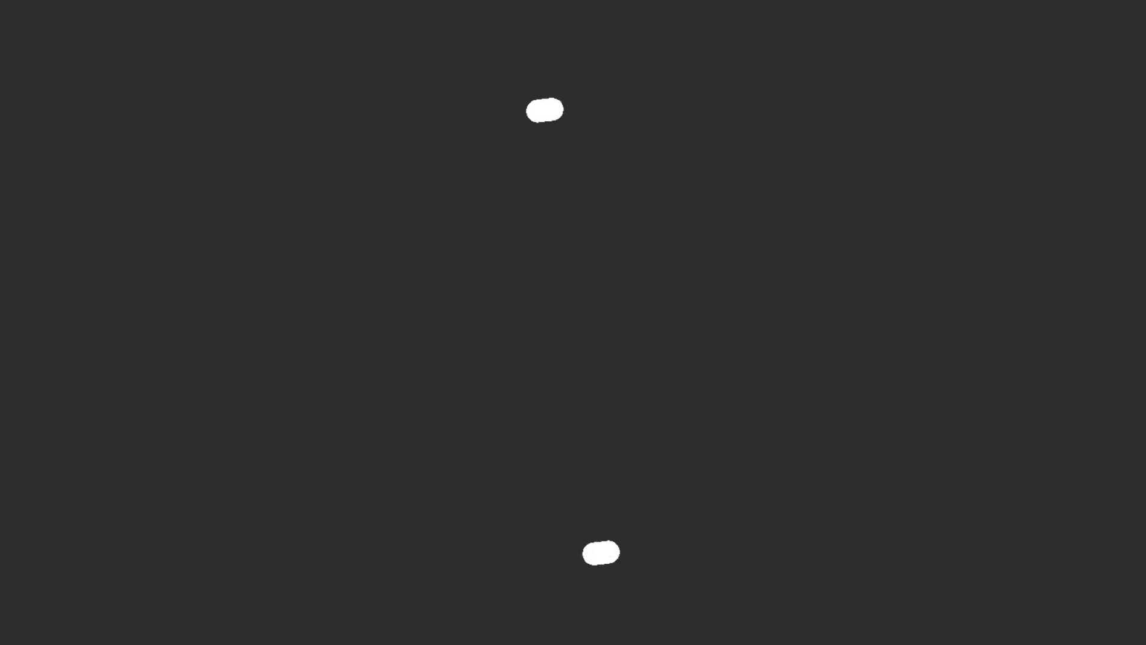